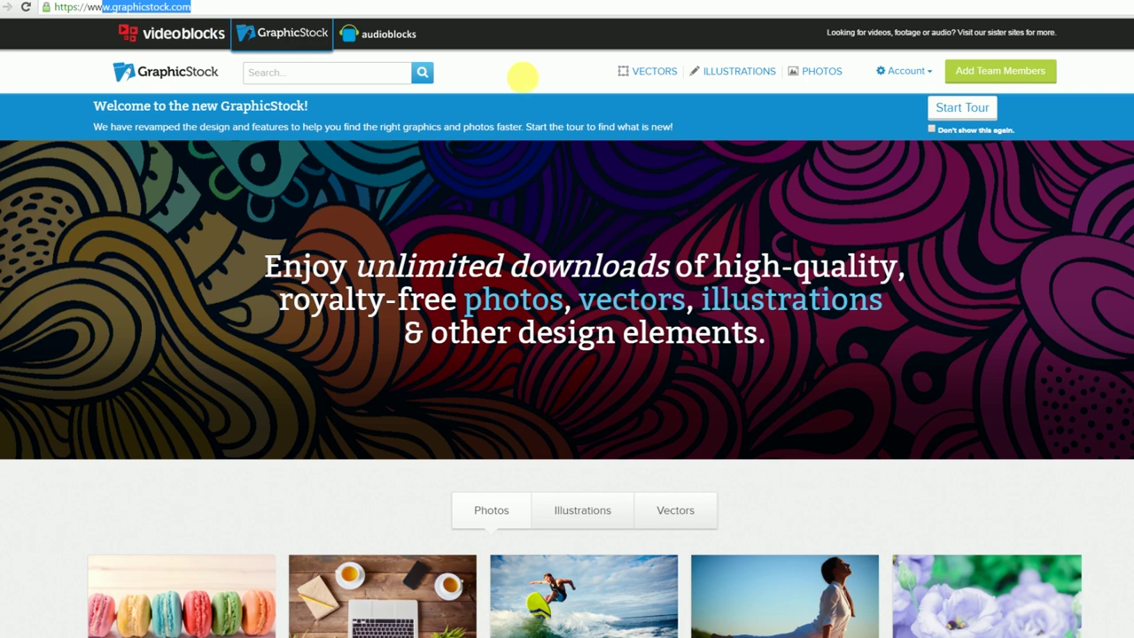
Switch the home page's sample grid from Photos to Illustrations, then to Vectors.
scroll(567, 365, down, 3)
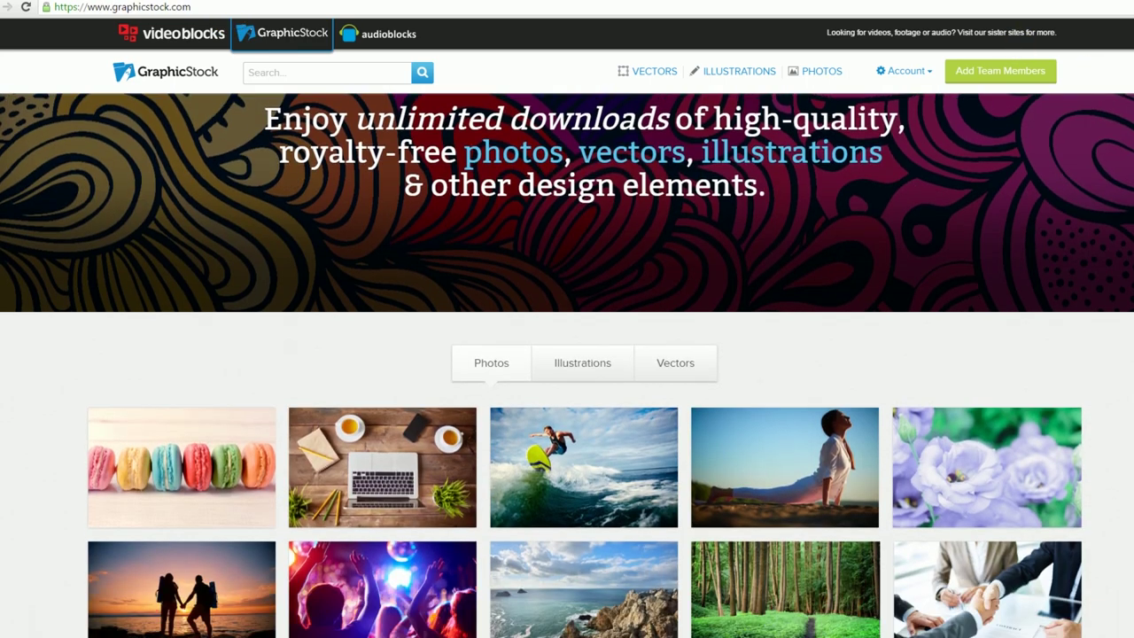
scroll(567, 359, up, 1)
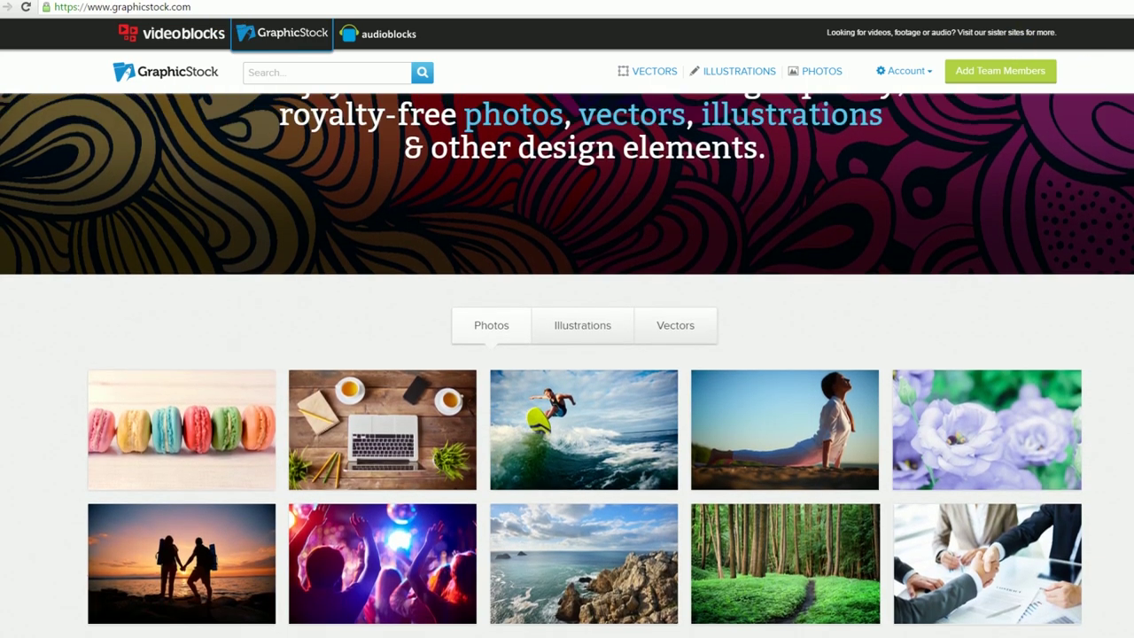
mouse_move(598, 146)
mouse_down()
mouse_move(909, 148)
mouse_move(591, 146)
mouse_up()
drag(375, 177, 592, 175)
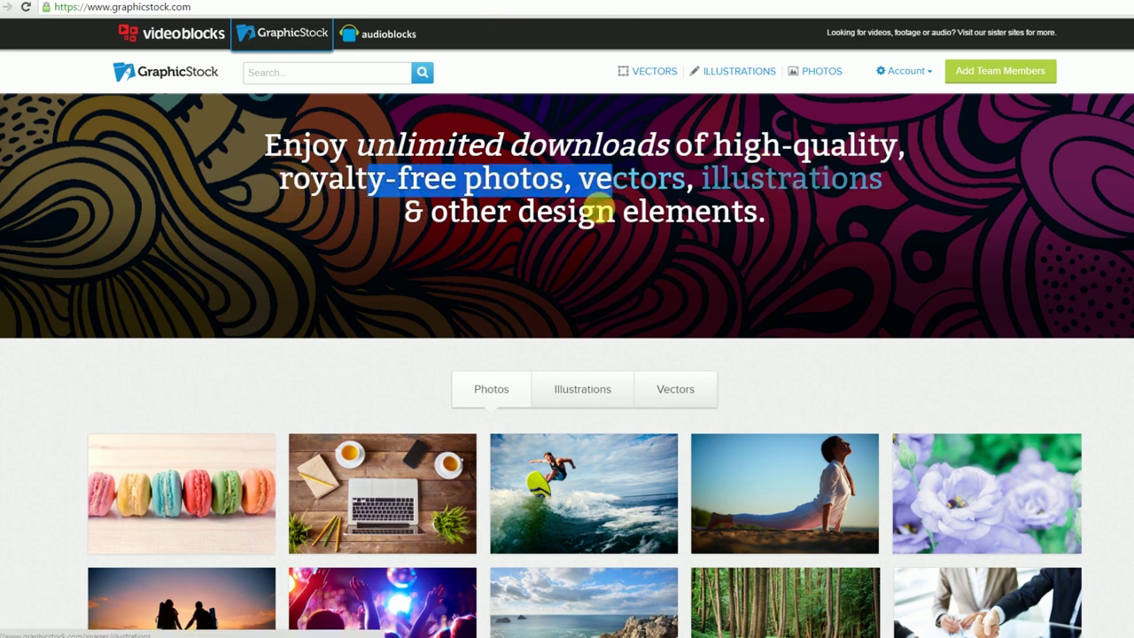
scroll(600, 210, down, 3)
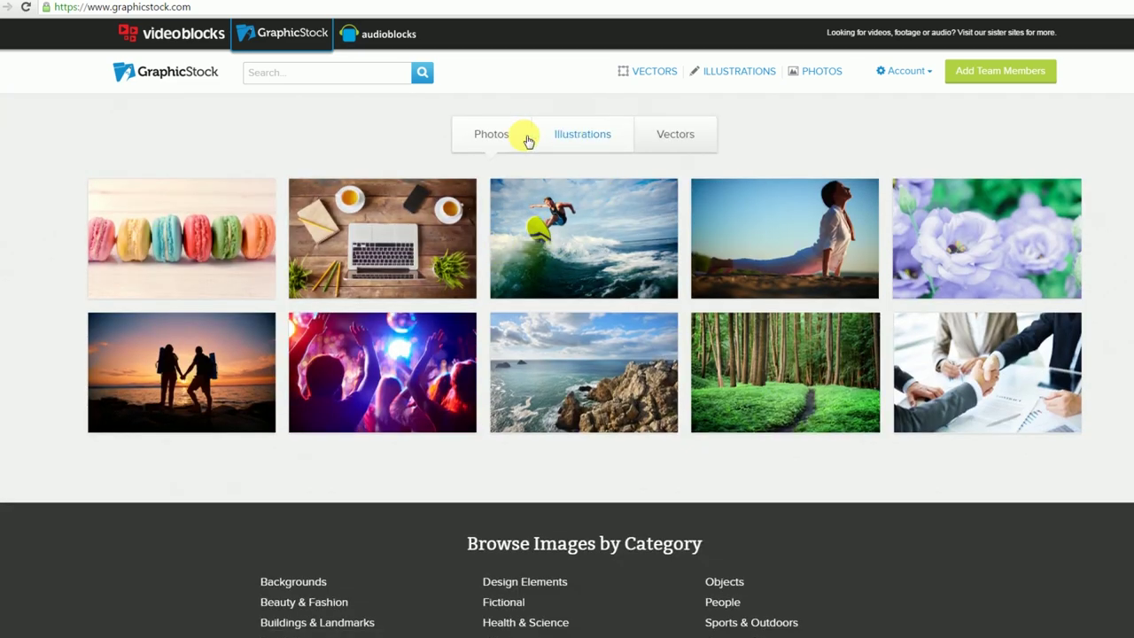
click(567, 137)
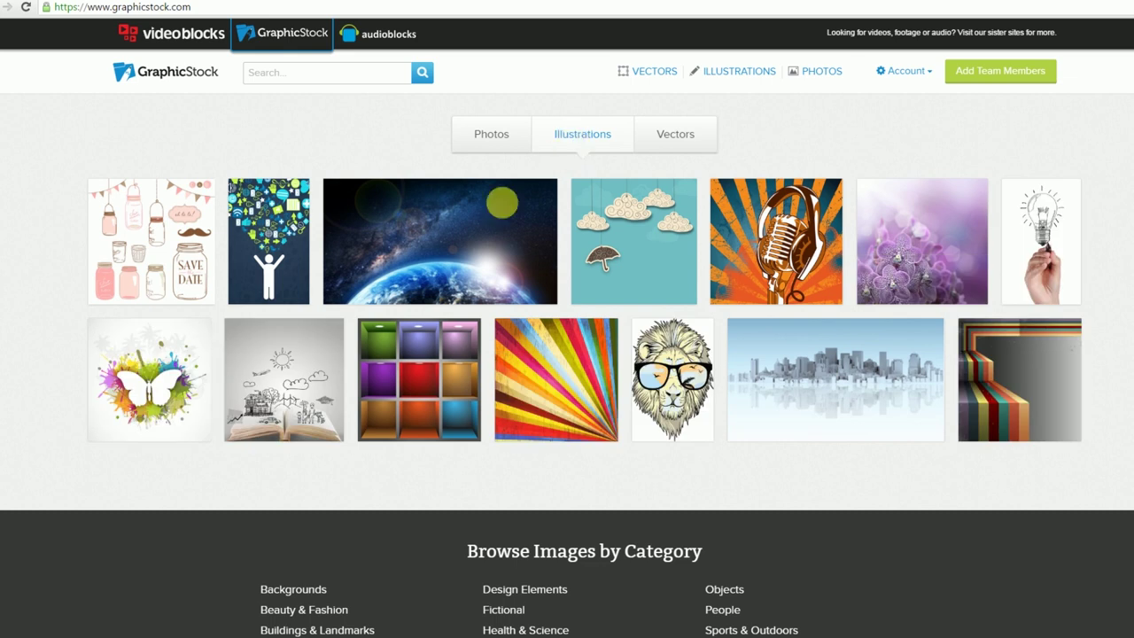
click(693, 145)
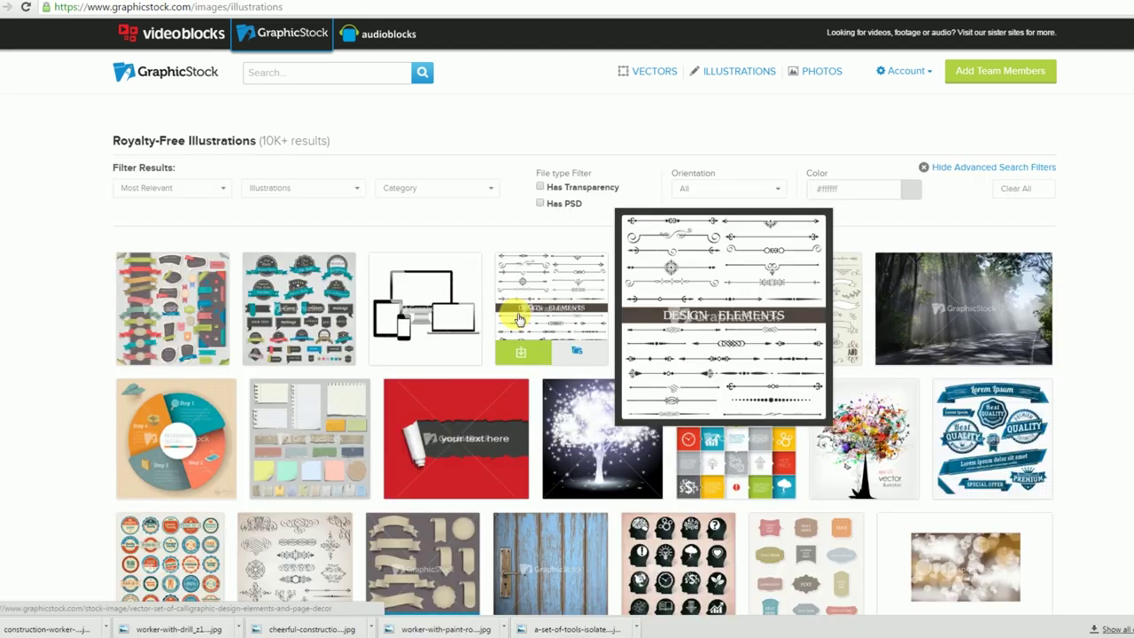
Filter the illustration results to the Fictional category and scroll through them.
scroll(514, 315, down, 1)
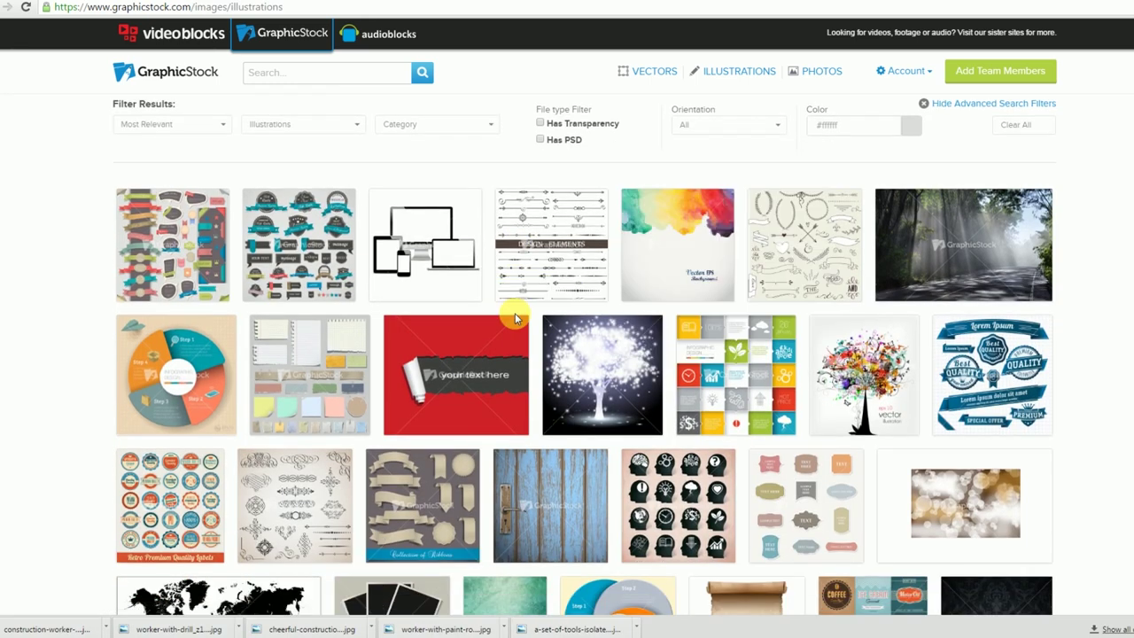
scroll(1091, 244, down, 1)
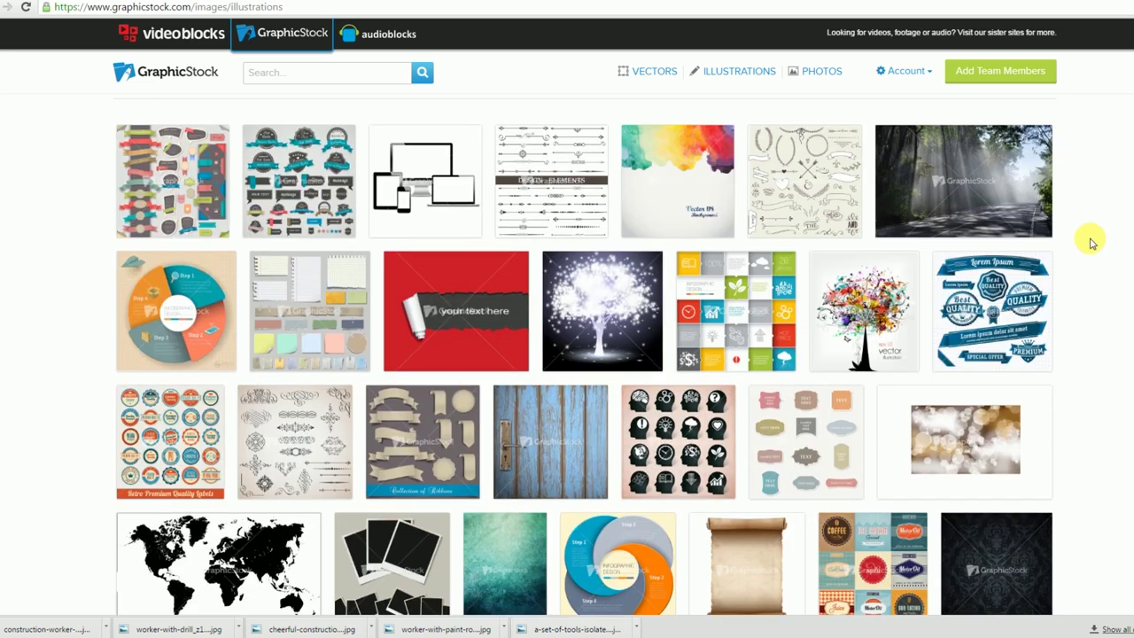
scroll(1044, 352, down, 3)
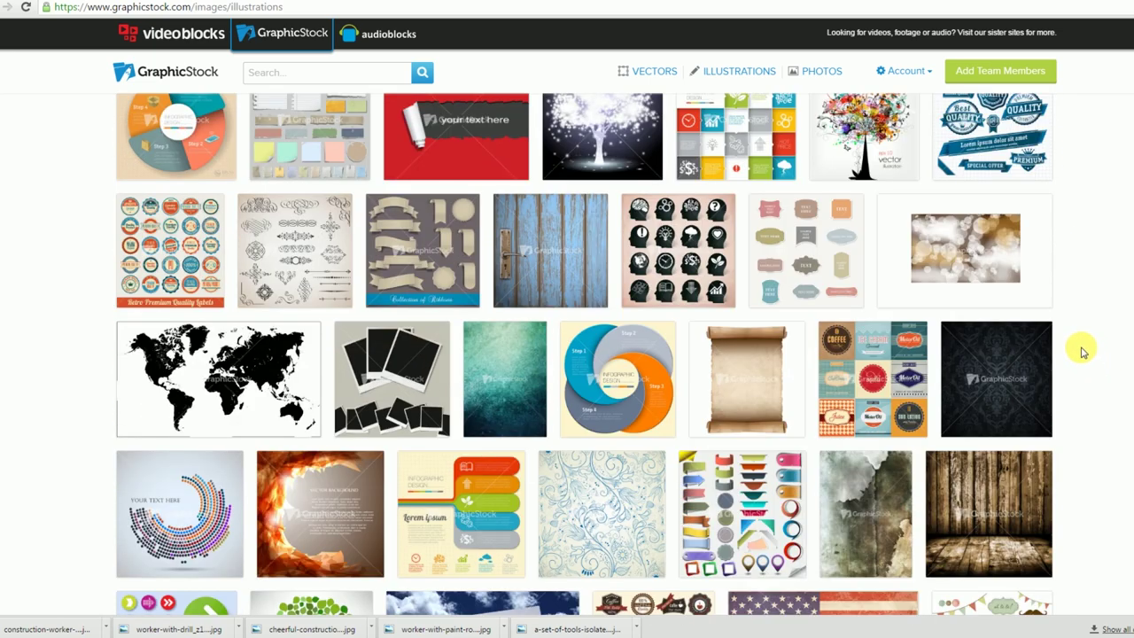
scroll(1083, 338, down, 1)
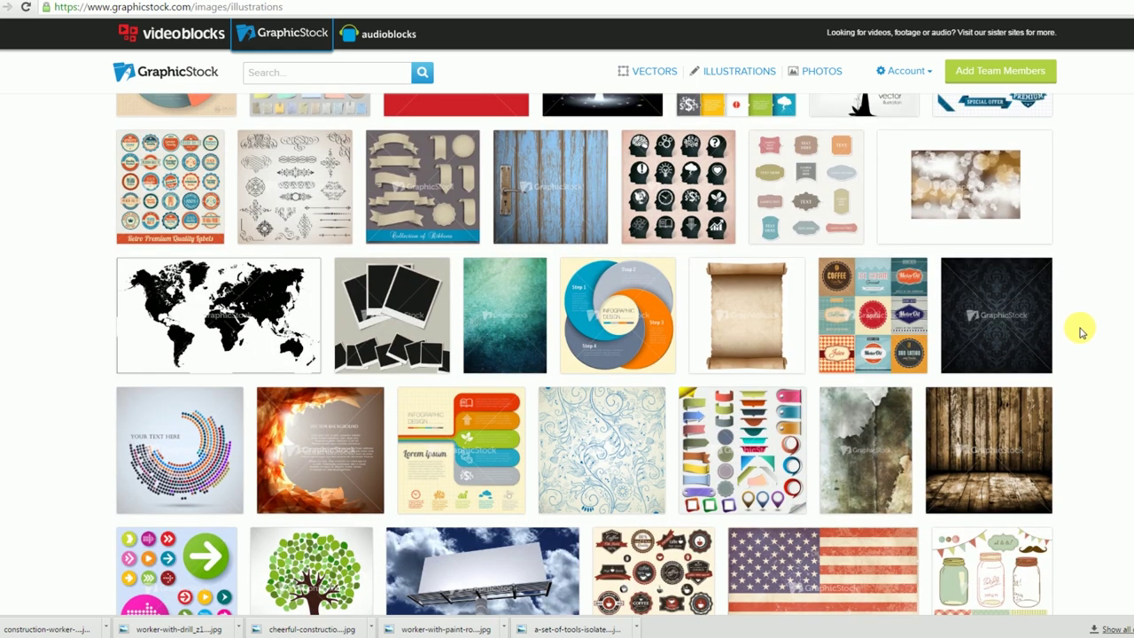
scroll(1081, 330, down, 2)
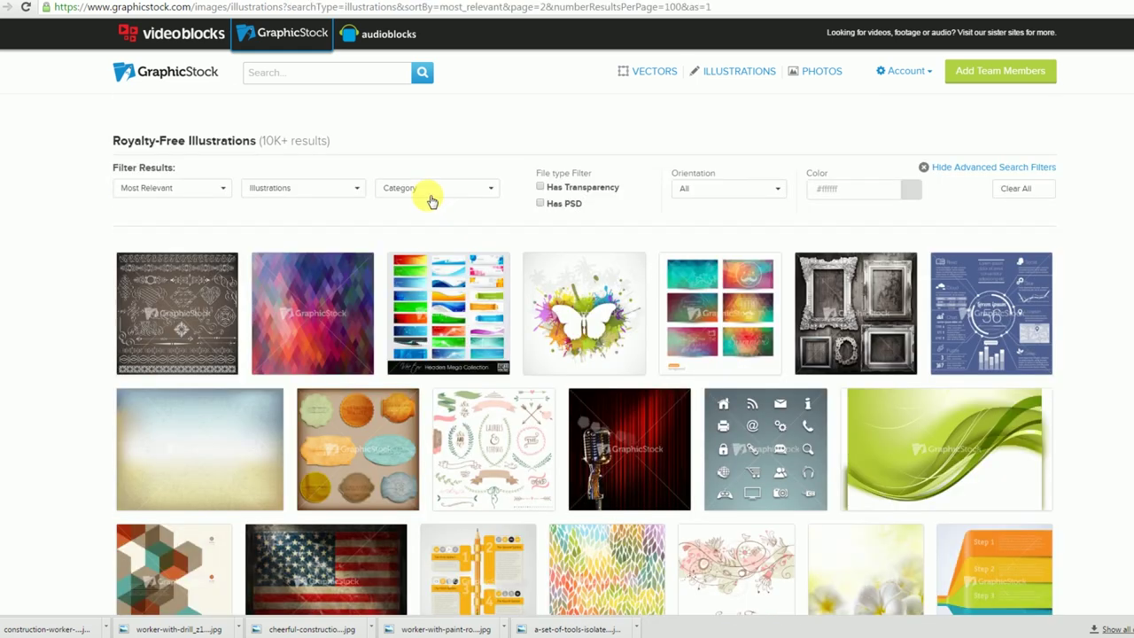
click(431, 189)
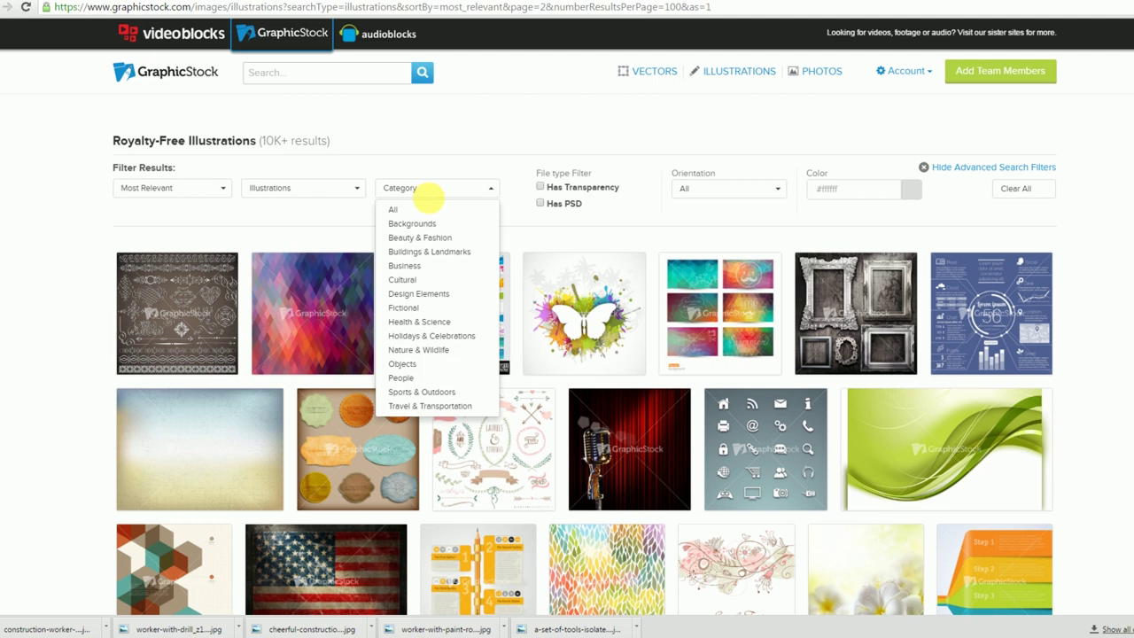
click(432, 308)
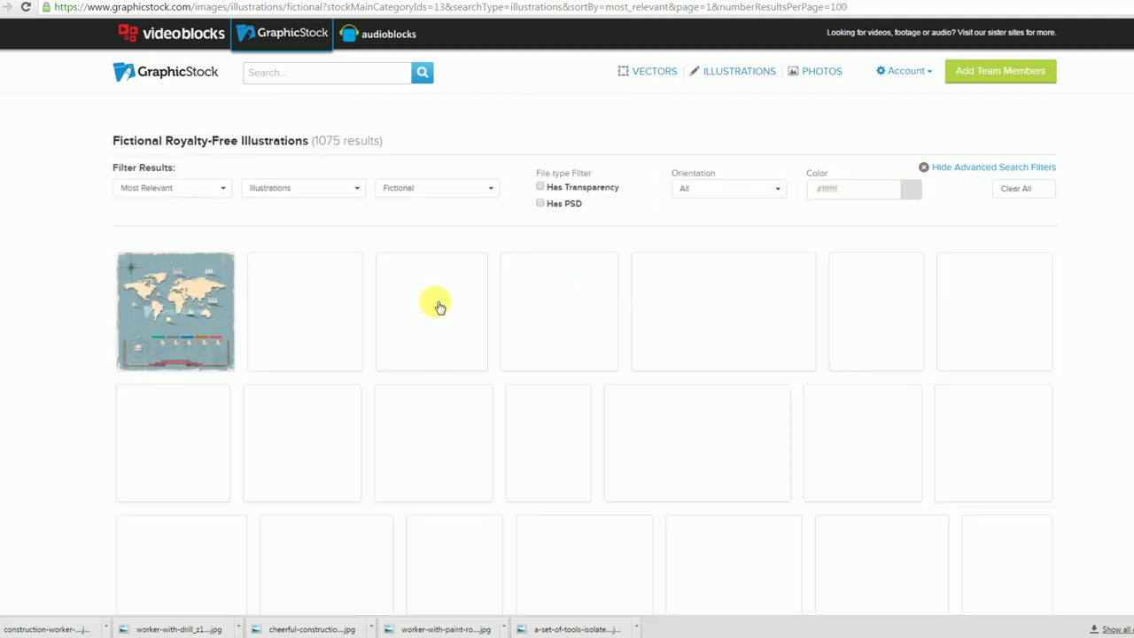
scroll(585, 355, down, 5)
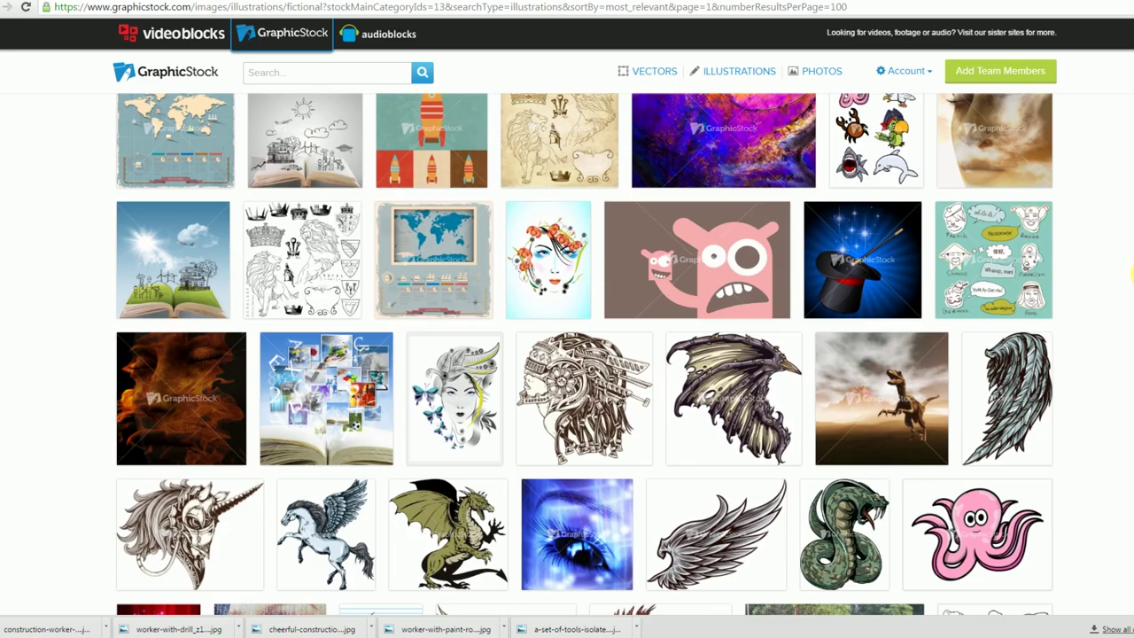
scroll(1133, 274, down, 2)
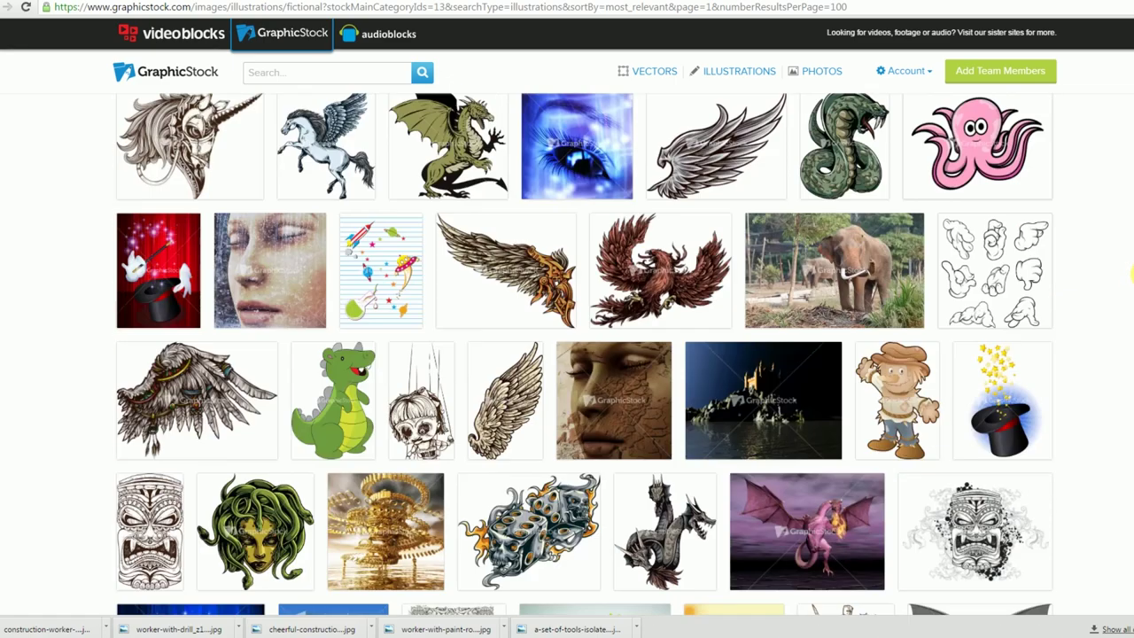
scroll(1133, 274, down, 2)
scroll(1133, 274, down, 2)
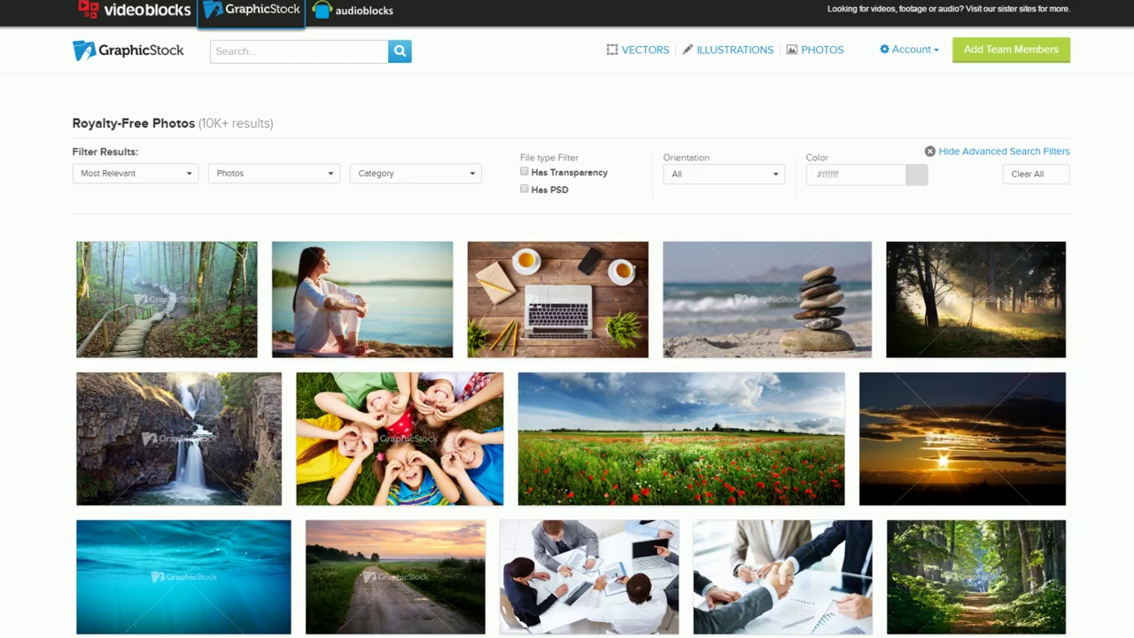
Browse the father's day results, checking the sort, Content Type and Category dropdowns.
scroll(572, 355, down, 5)
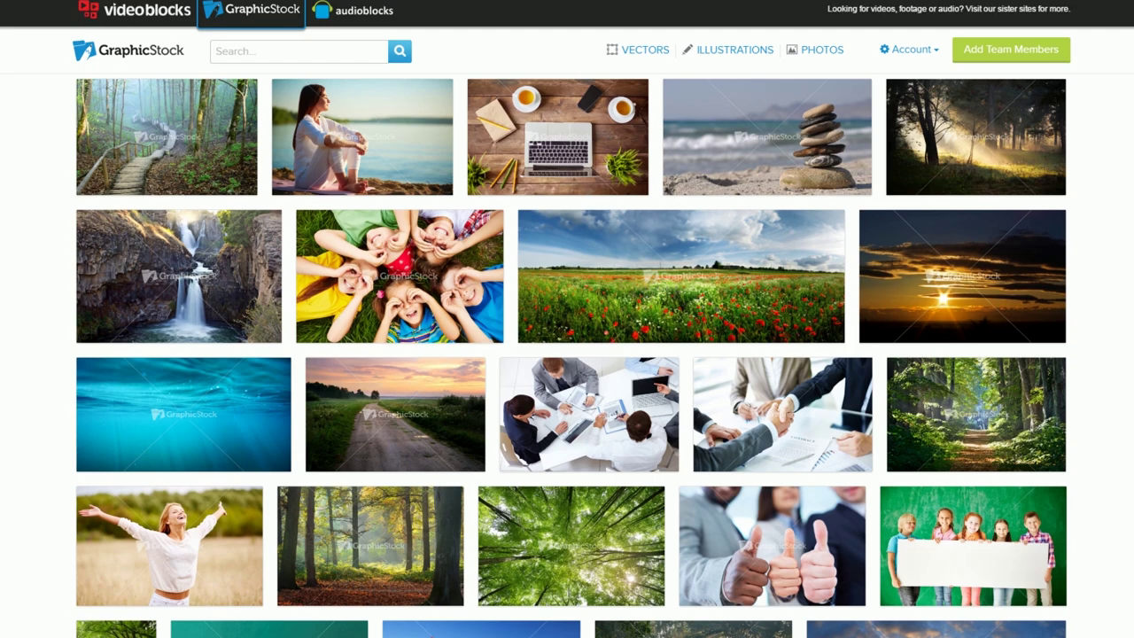
scroll(571, 355, down, 8)
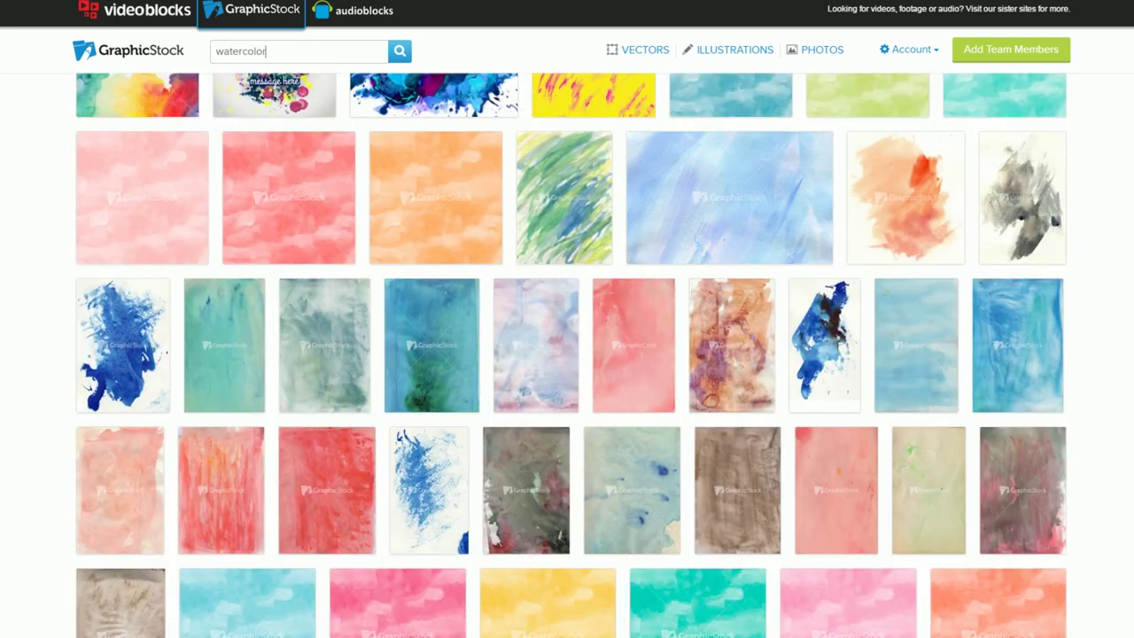
scroll(572, 355, down, 1)
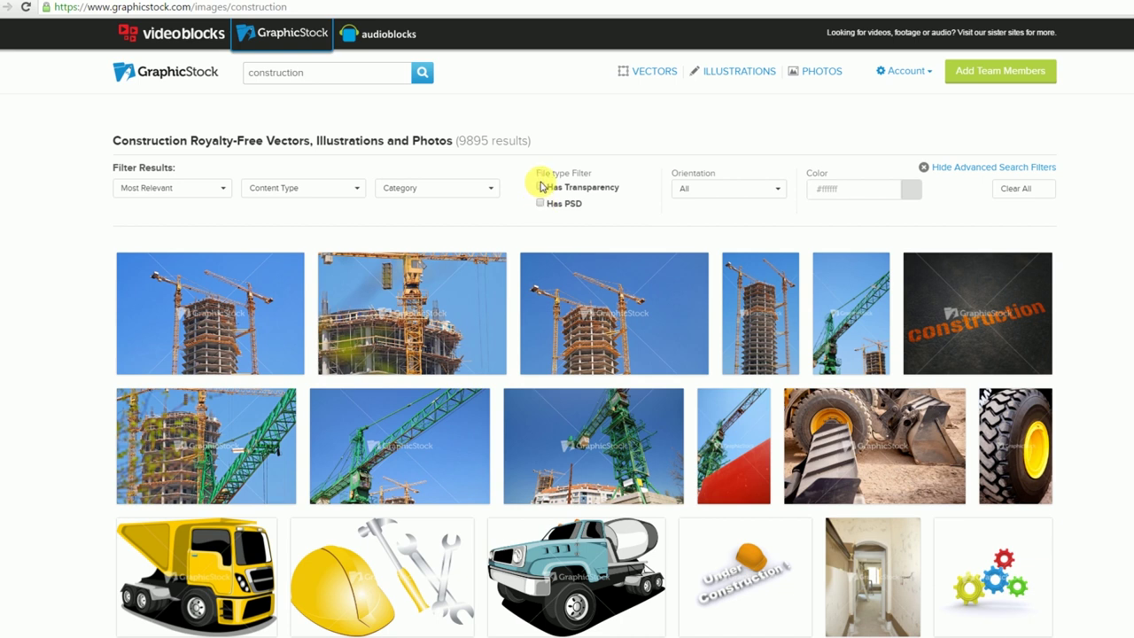
click(185, 190)
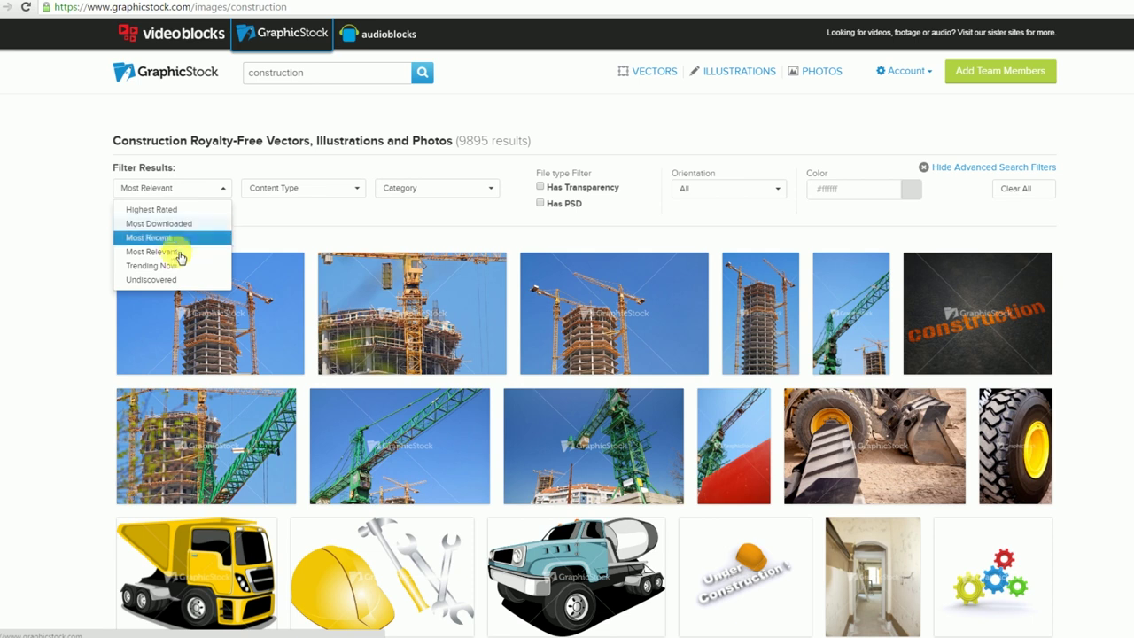
click(306, 191)
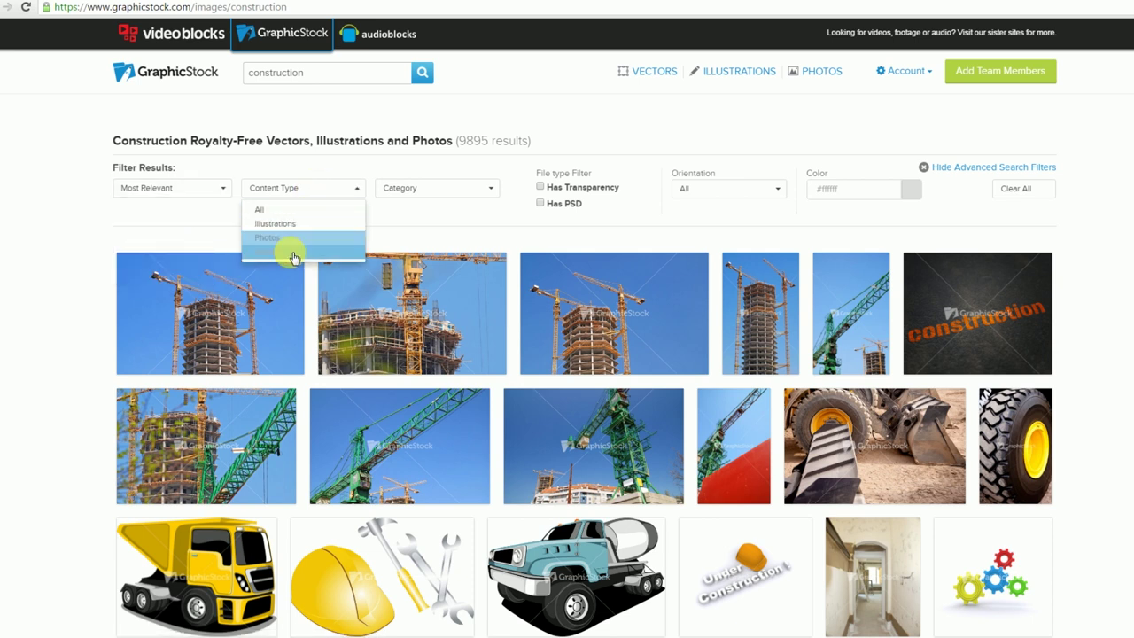
click(459, 186)
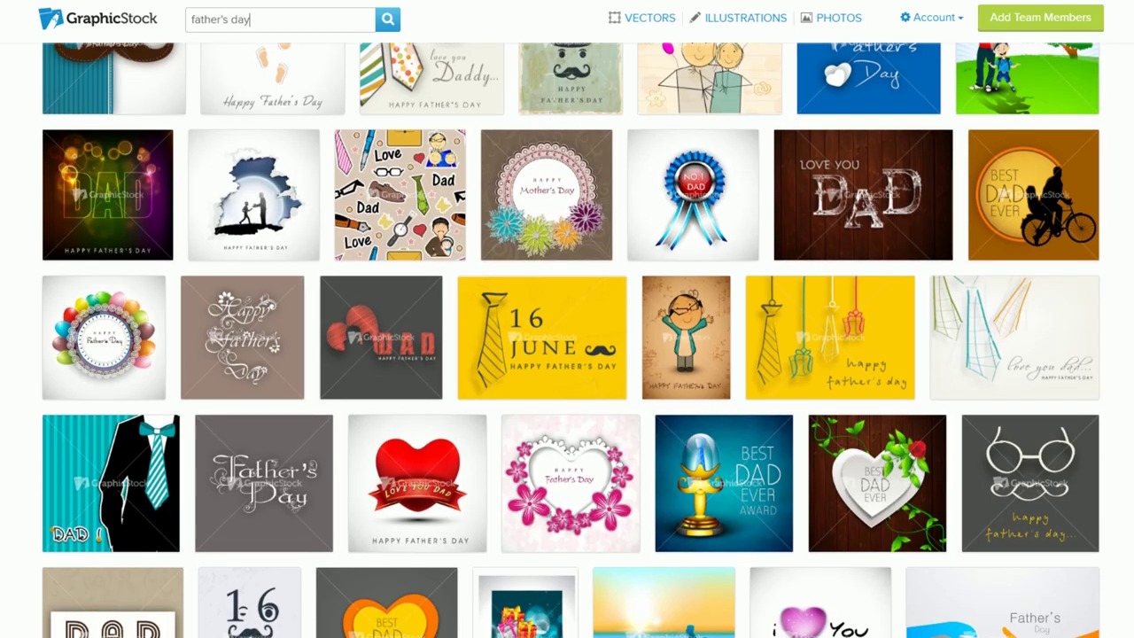
scroll(568, 354, down, 1)
scroll(567, 354, down, 5)
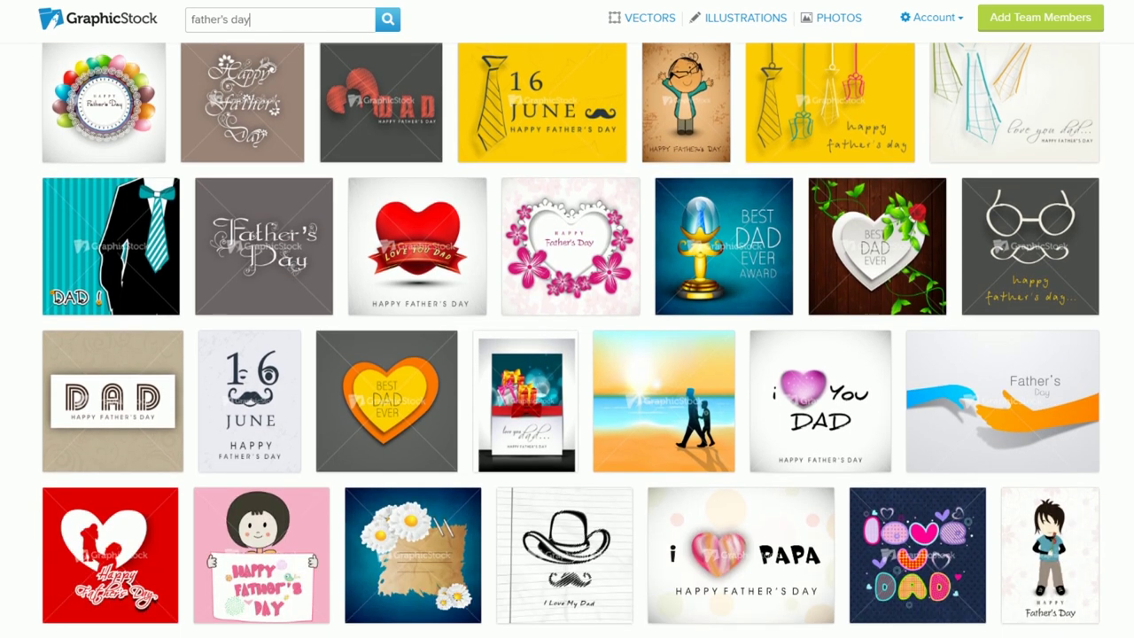
scroll(567, 354, down, 4)
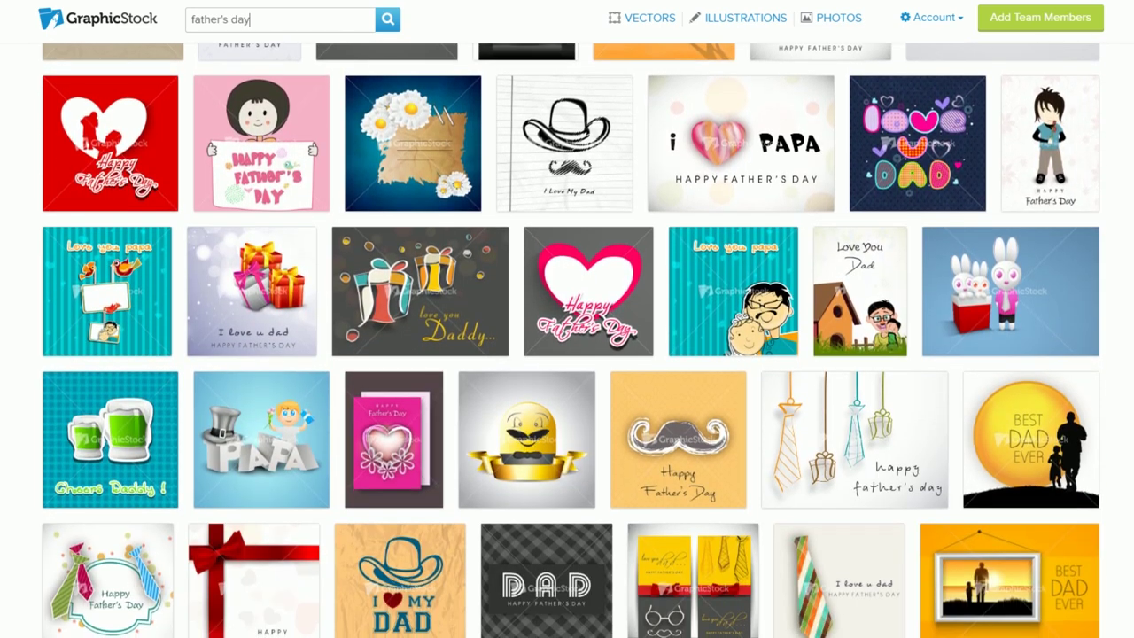
scroll(567, 354, down, 3)
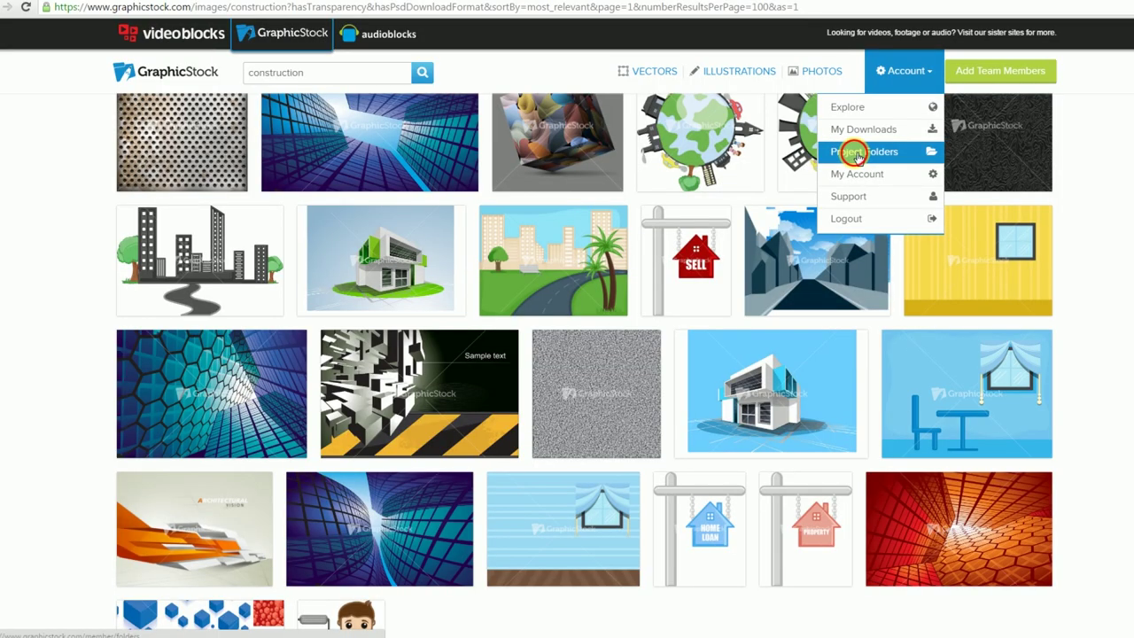
Download the paint-roller construction worker from the Favorites folder as a Raster JPG.
click(855, 156)
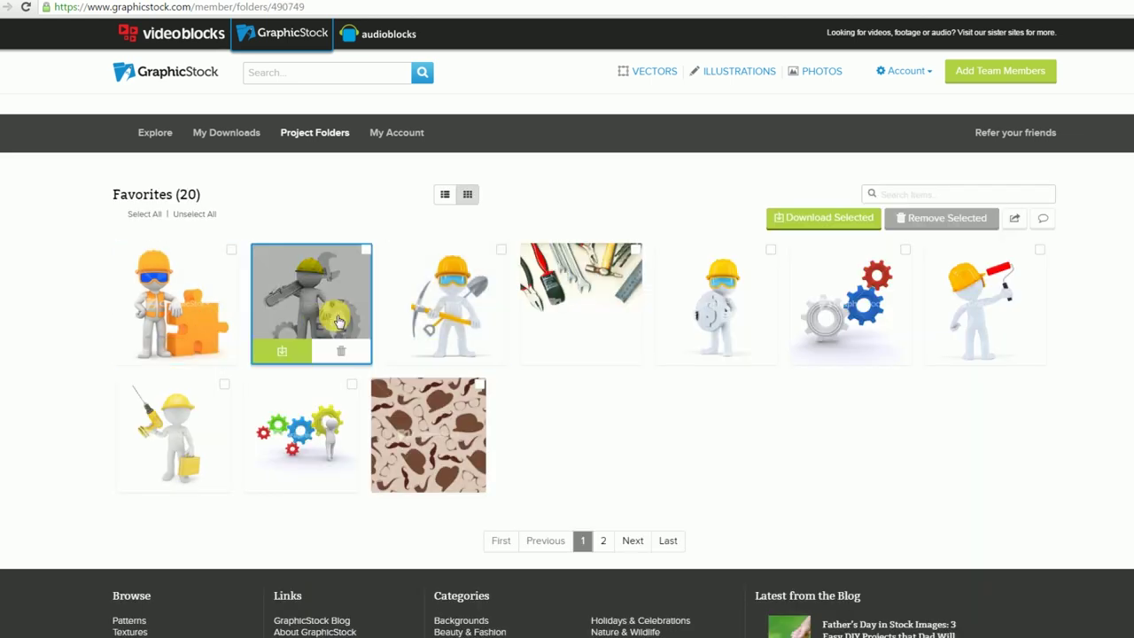
click(586, 282)
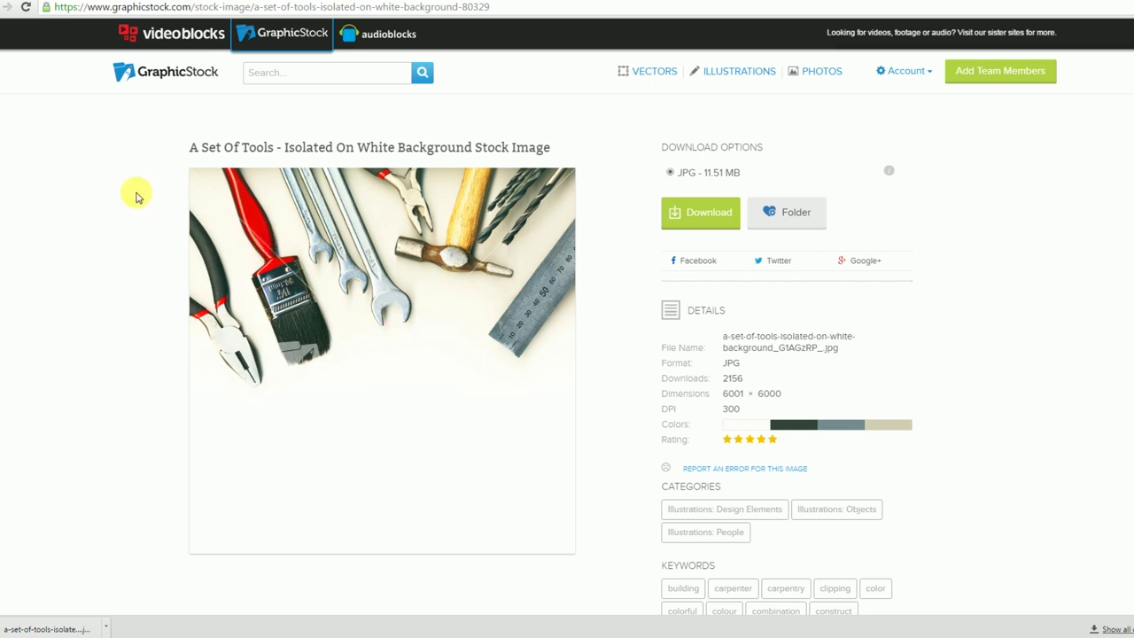
click(8, 7)
click(956, 351)
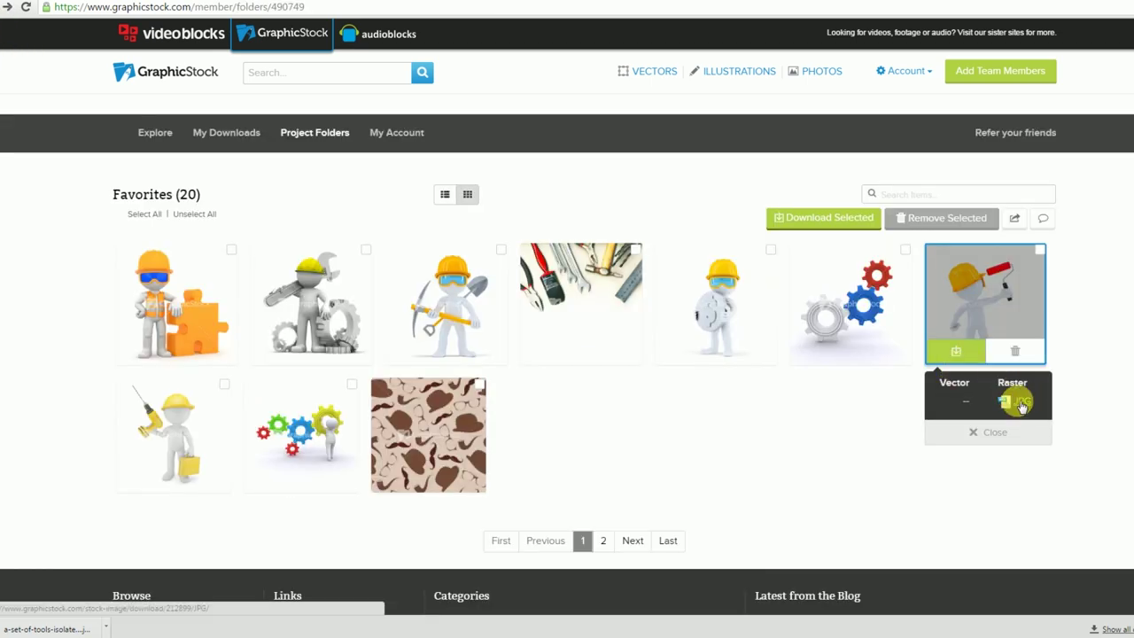
click(1017, 402)
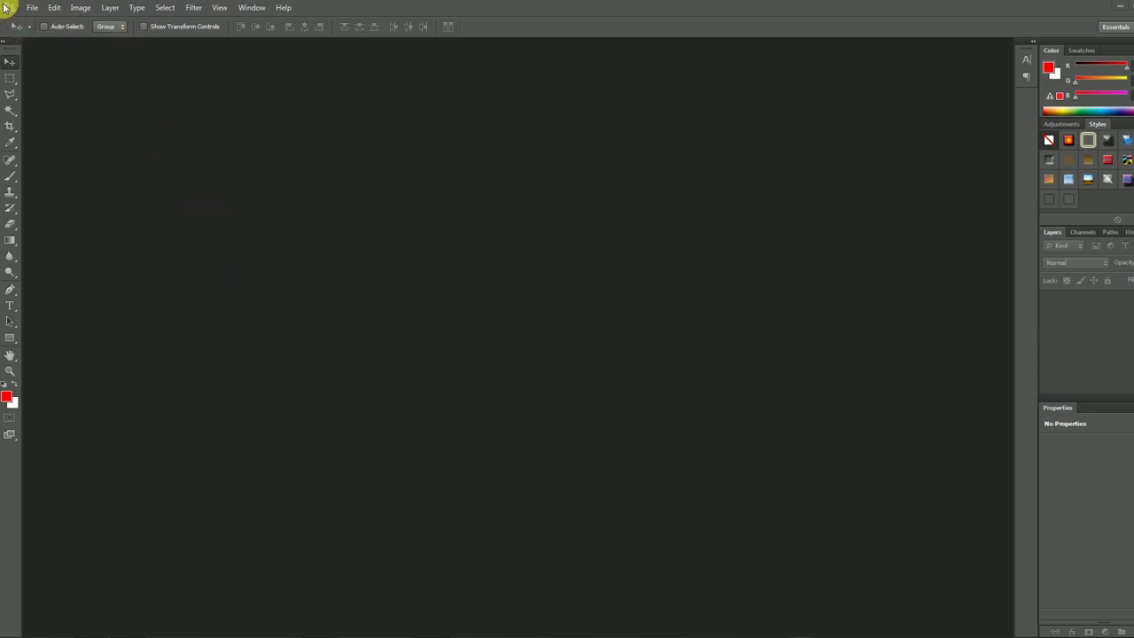
Create a new 11 × 8.5 inch, 100 ppi document in CMYK Color.
click(34, 12)
click(37, 26)
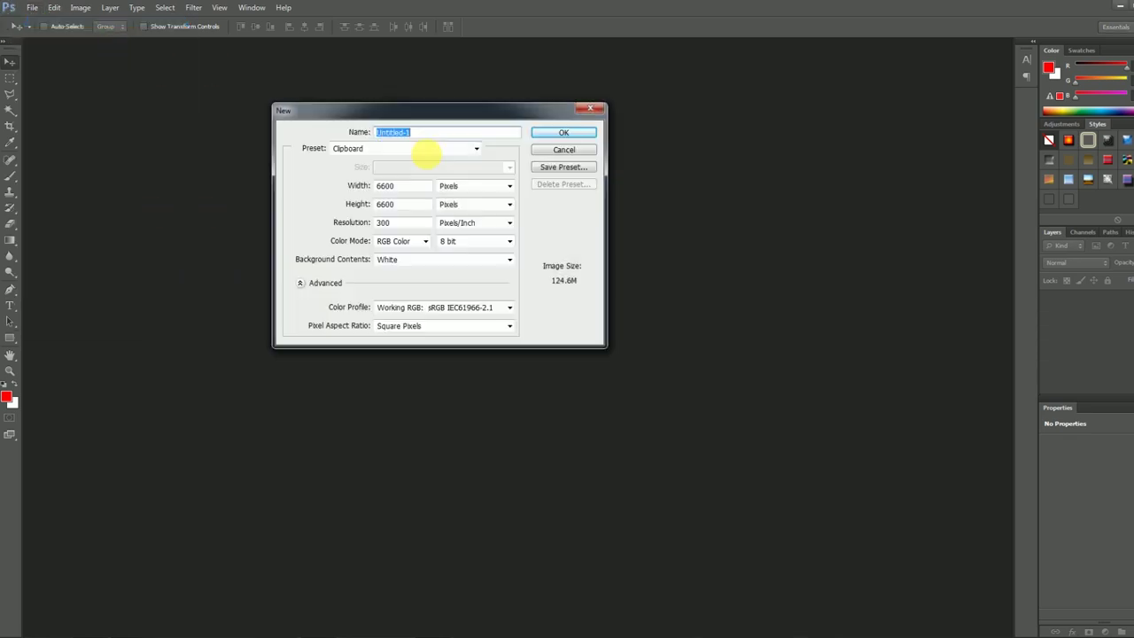
click(463, 186)
click(465, 194)
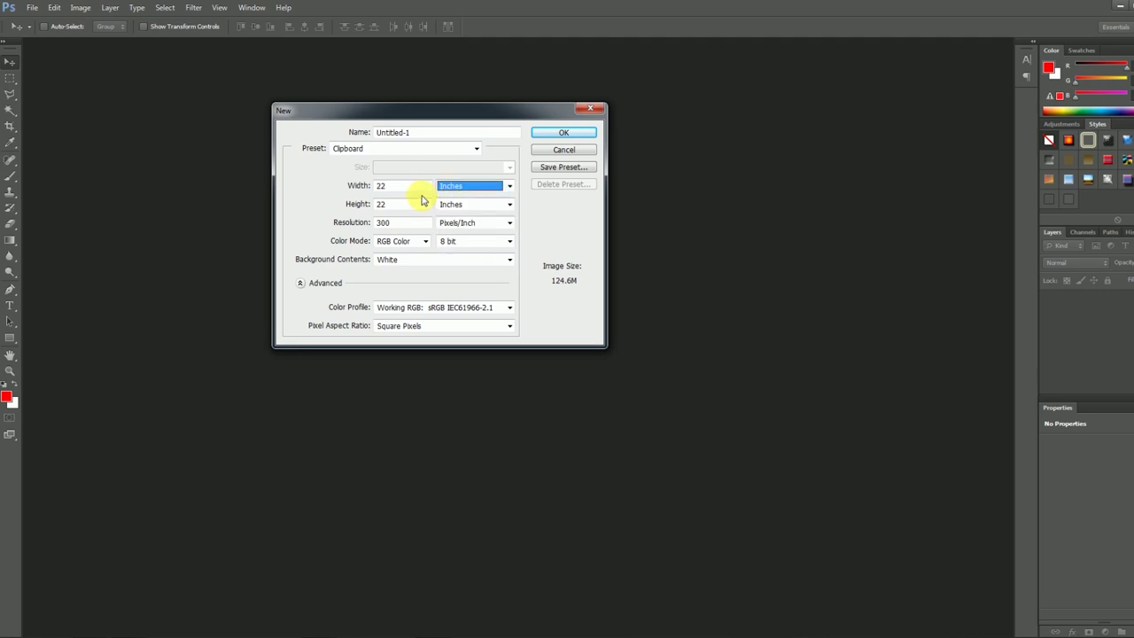
text(11)
key(Tab)
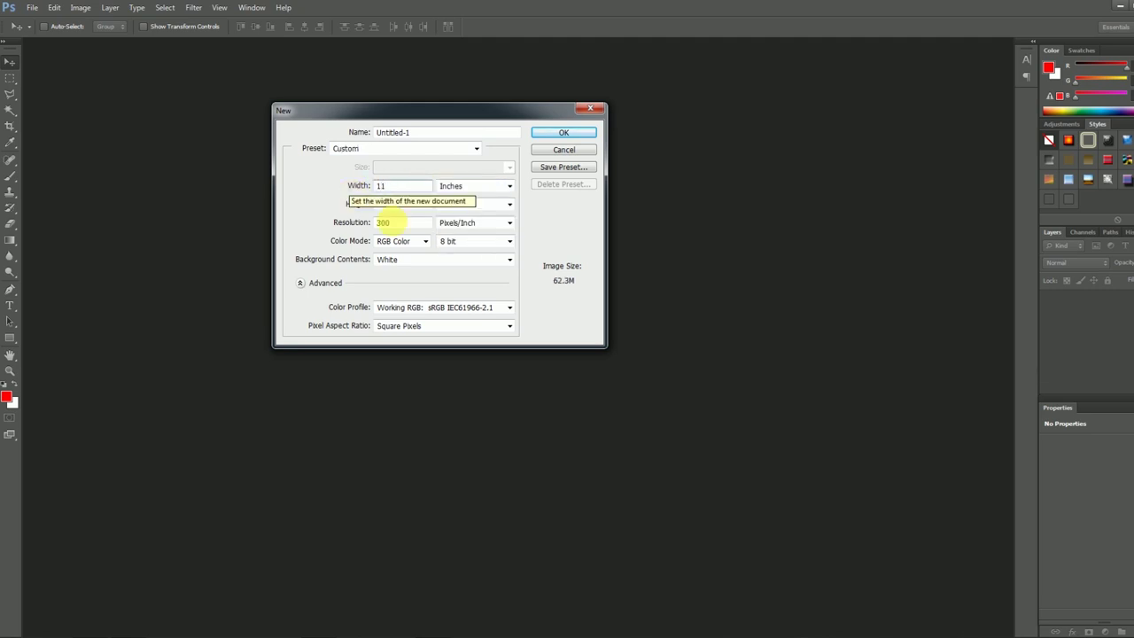
text(8.5)
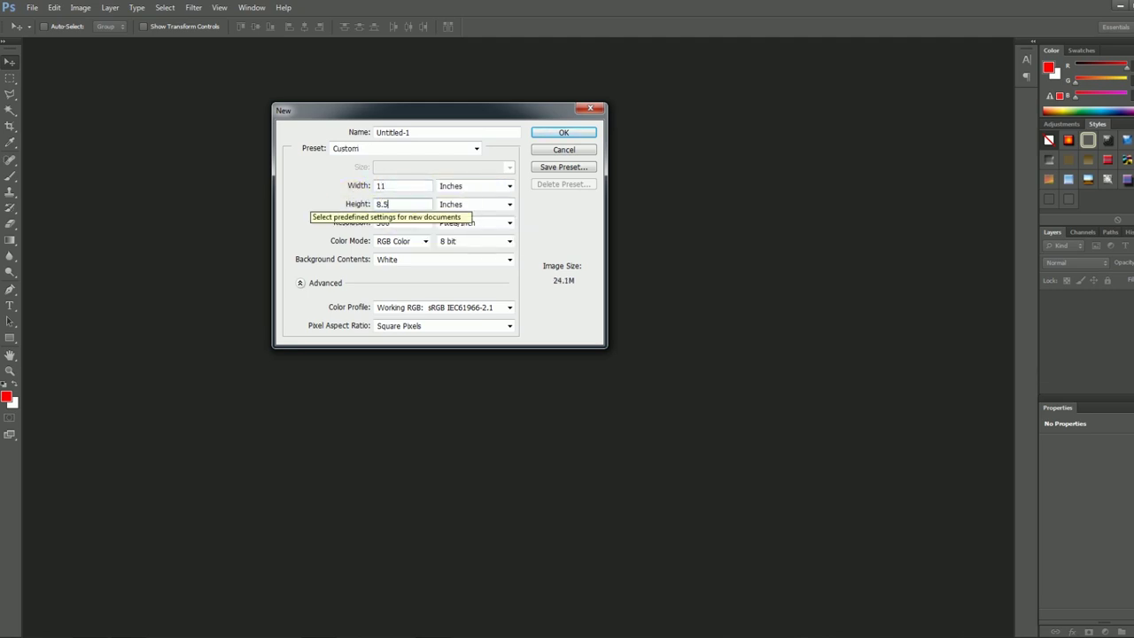
key(Tab)
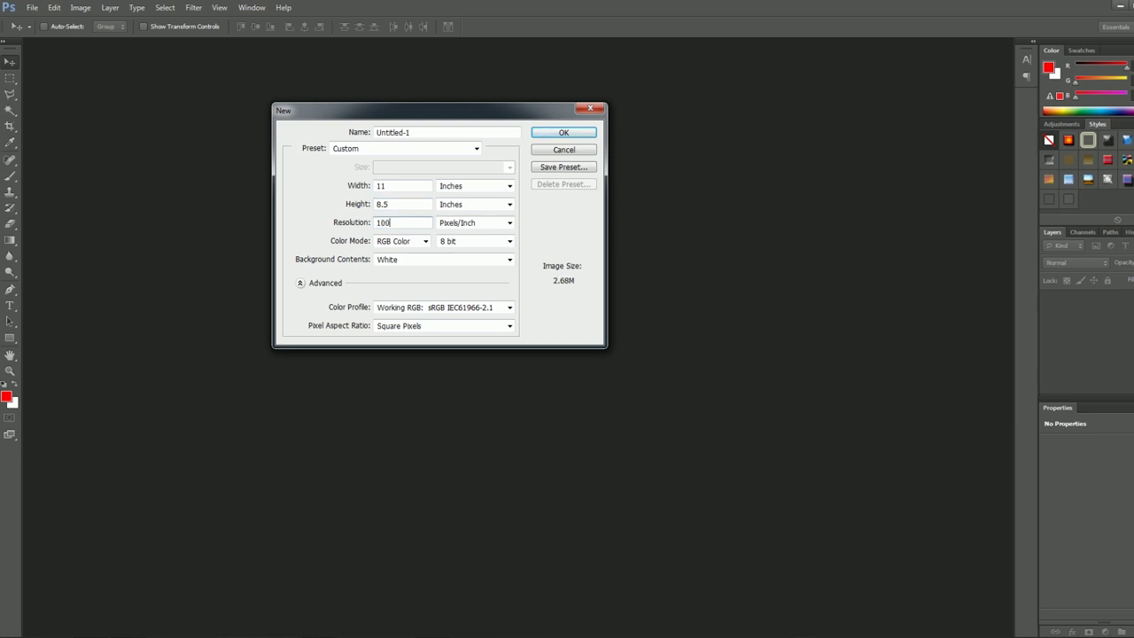
click(381, 245)
click(387, 284)
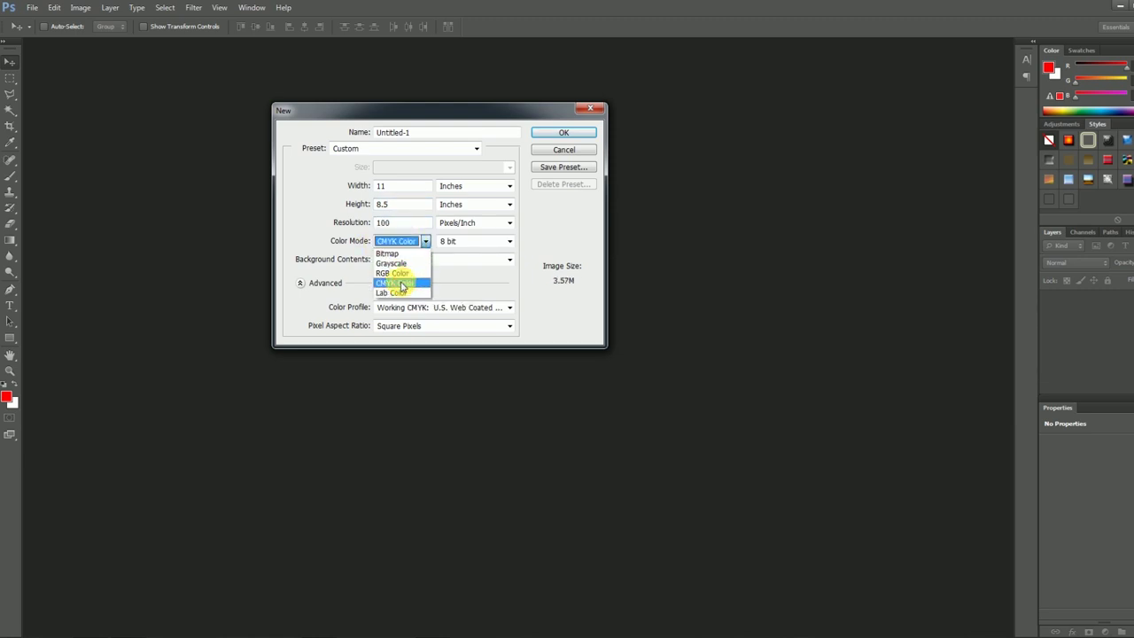
click(578, 135)
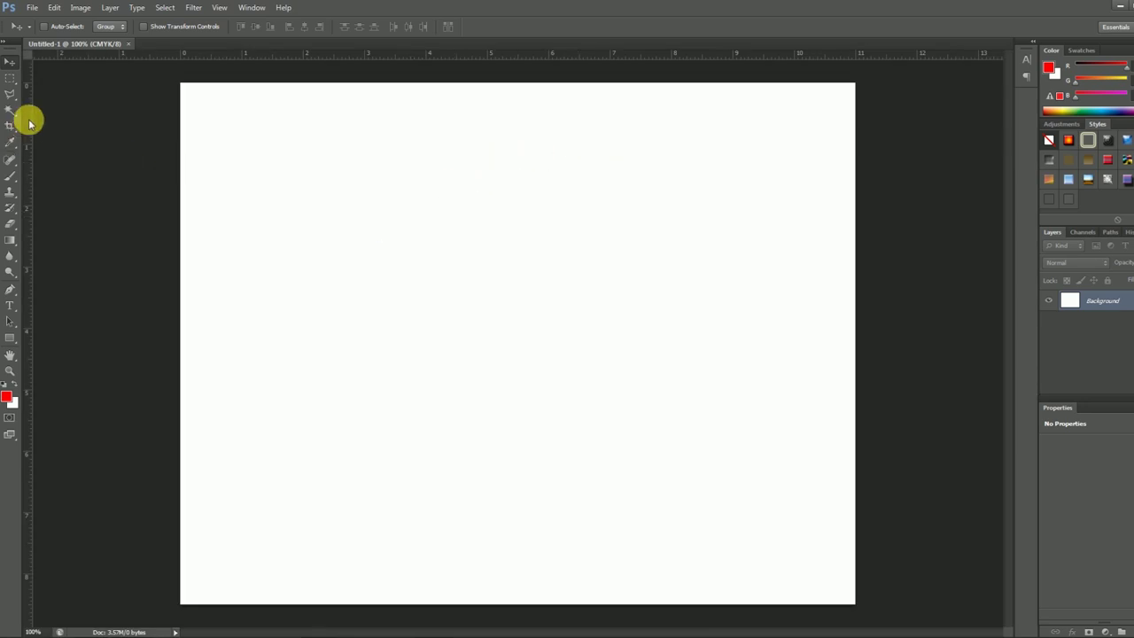
Drag guides to 4 and 8 inches down and about 8 inches across the canvas.
click(219, 7)
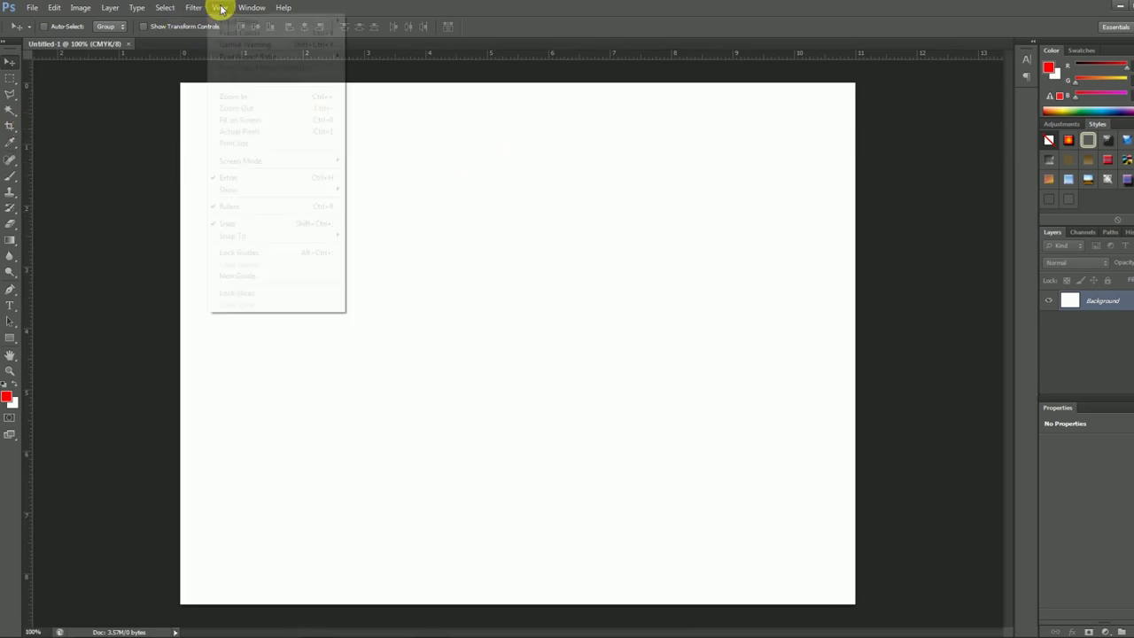
click(156, 190)
drag(289, 55, 269, 333)
drag(271, 56, 225, 577)
scroll(225, 577, up, 4)
drag(25, 229, 915, 172)
Place the tools photo and worker images, shrinking the paint-roller worker to about 43%.
scroll(410, 273, down, 1)
scroll(411, 273, down, 3)
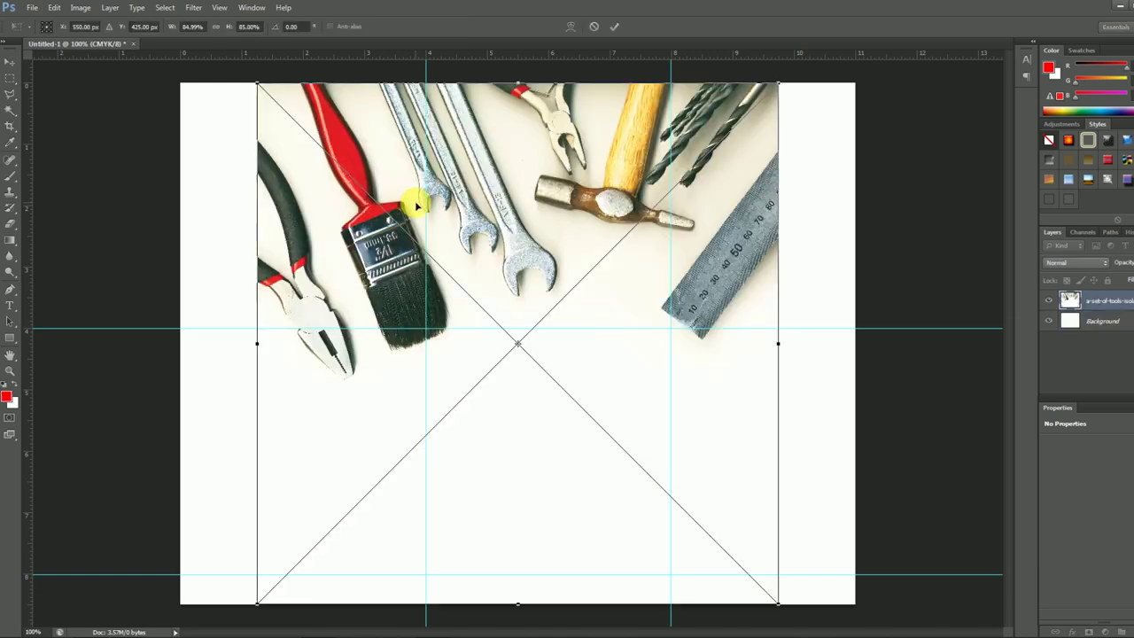
key(Return)
key(Return)
key(Return)
key(Return)
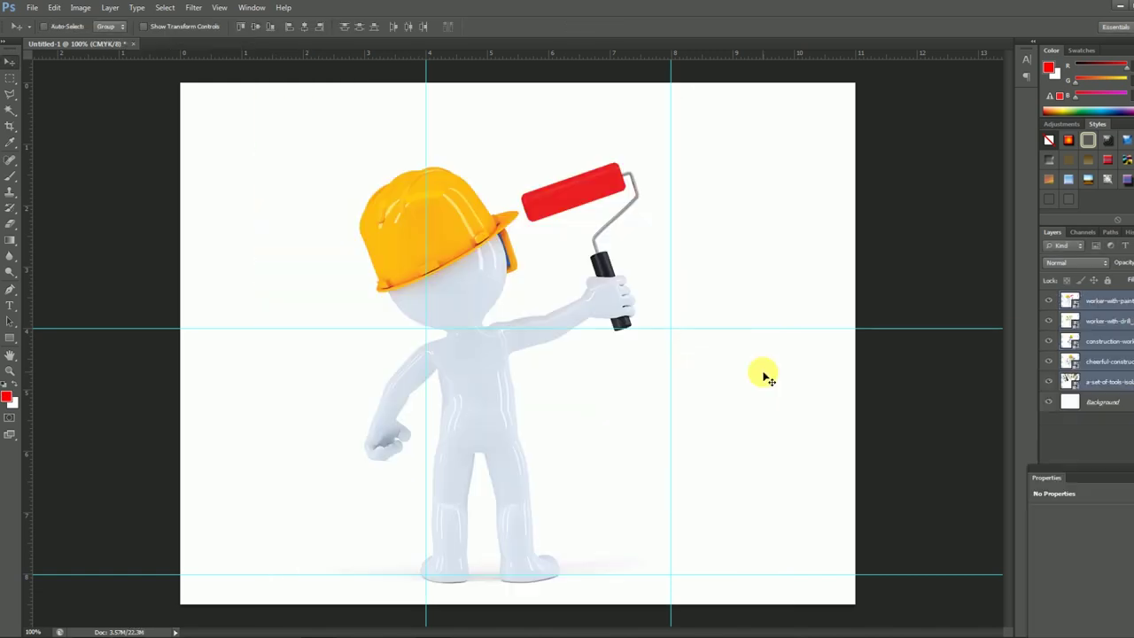
drag(777, 85, 426, 328)
key(Return)
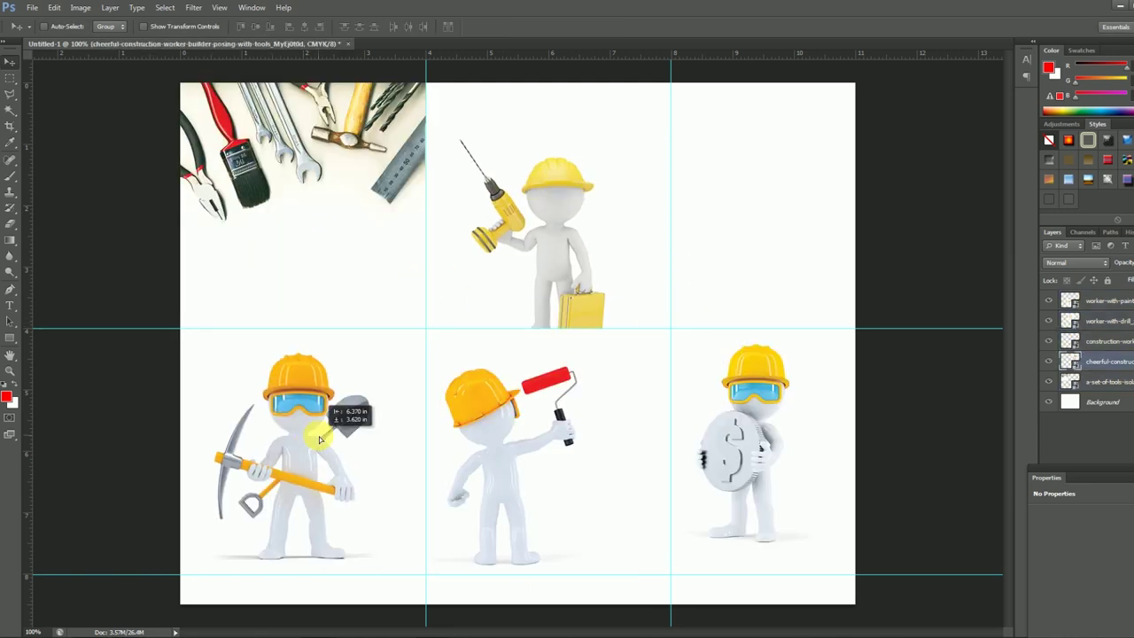
mouse_move(324, 429)
mouse_down()
mouse_move(346, 429)
mouse_move(324, 429)
mouse_up()
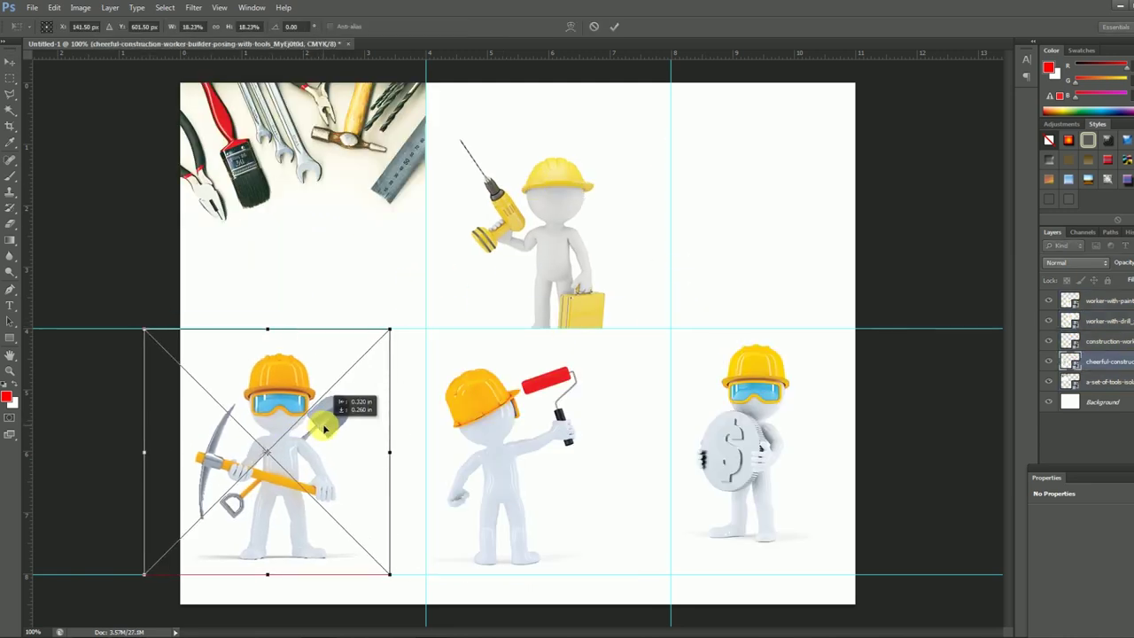
Make the caption black in a handwriting font like Segoe Print and nudge it right.
key(Return)
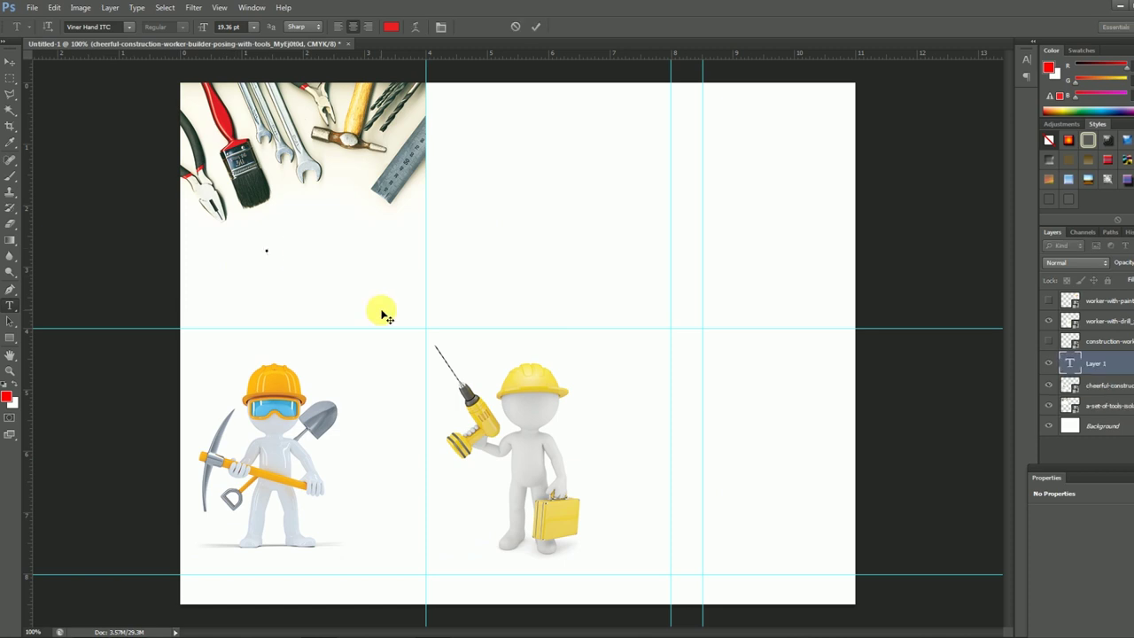
key(ctrl+a)
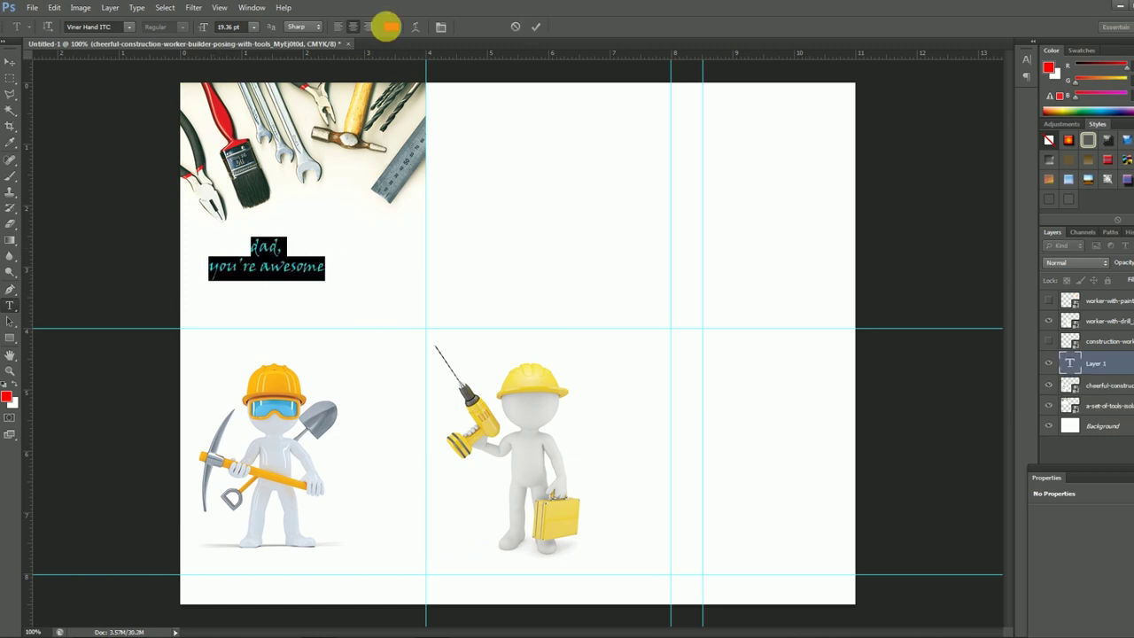
click(390, 27)
click(691, 434)
click(942, 264)
click(128, 26)
scroll(184, 196, up, 3)
scroll(183, 197, up, 1)
click(71, 124)
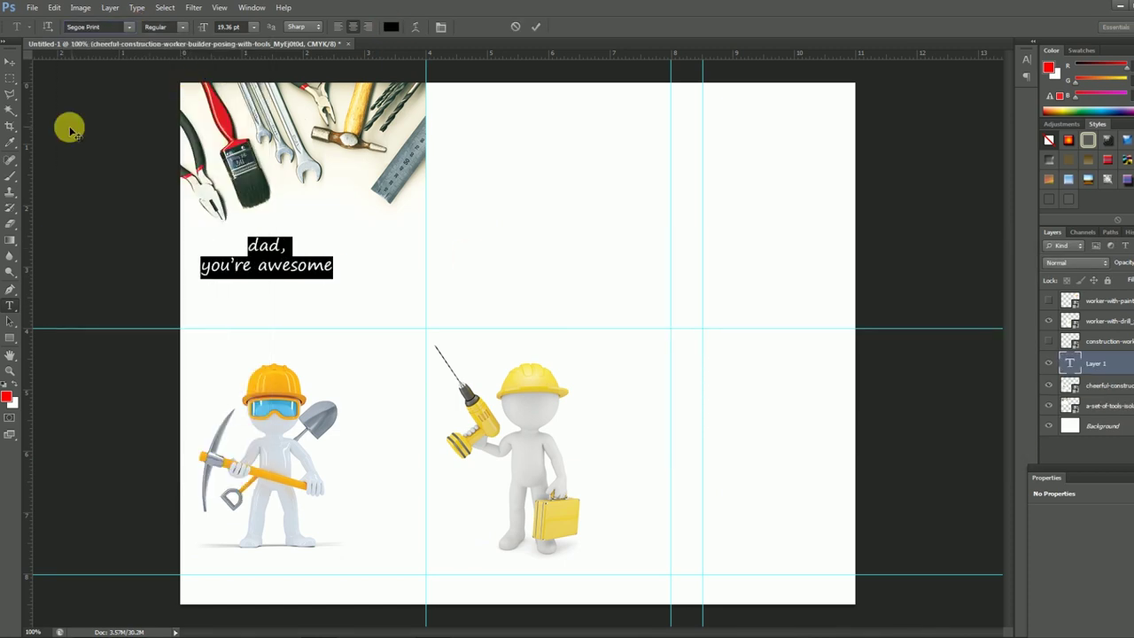
key(ctrl+Return)
key(v)
drag(337, 276, 341, 275)
Enlarge the caption's text size and reposition it within its panel.
key(t)
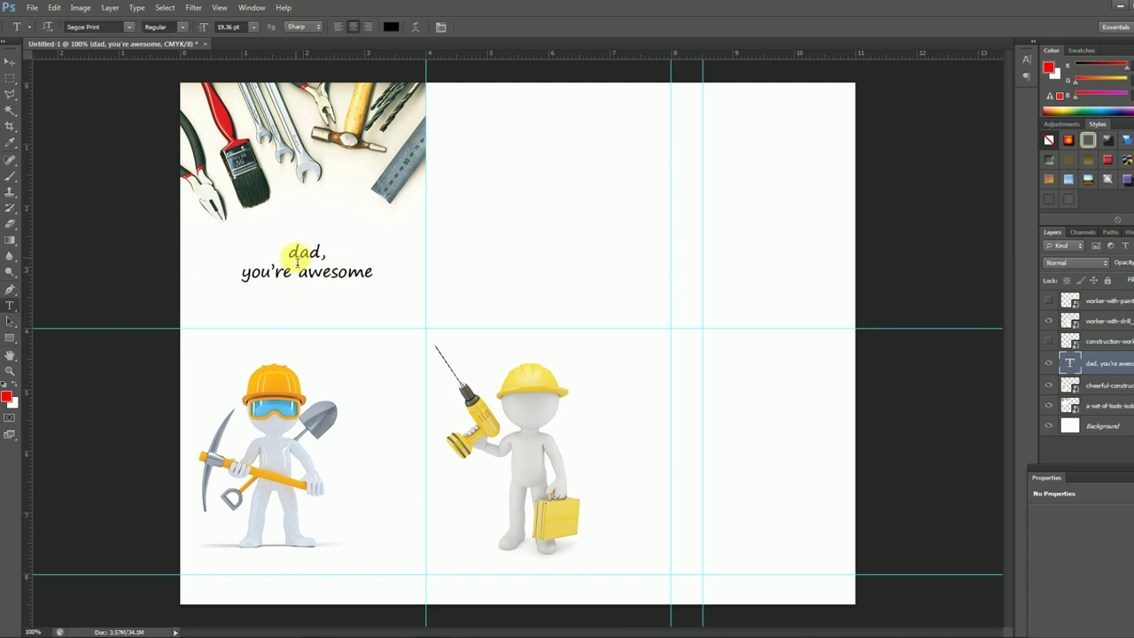
key(ctrl+a)
click(253, 27)
click(235, 164)
key(ctrl+Return)
key(v)
drag(310, 232, 312, 241)
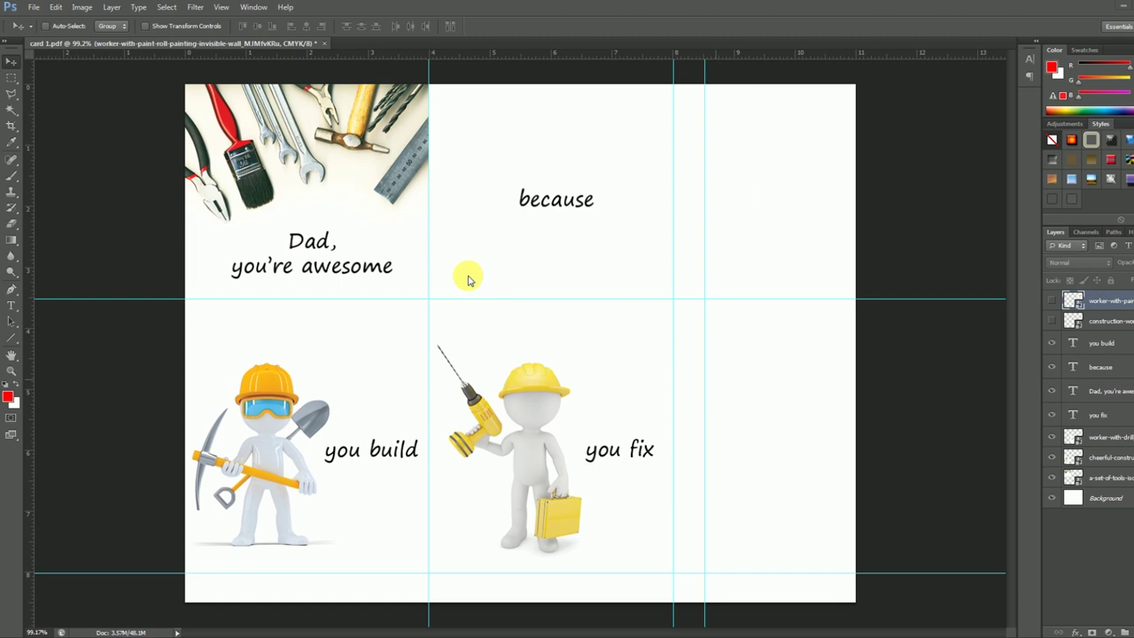
Draw black cut lines at 4 inches down, 4 and 8 inches across, and the bottom edge.
click(16, 338)
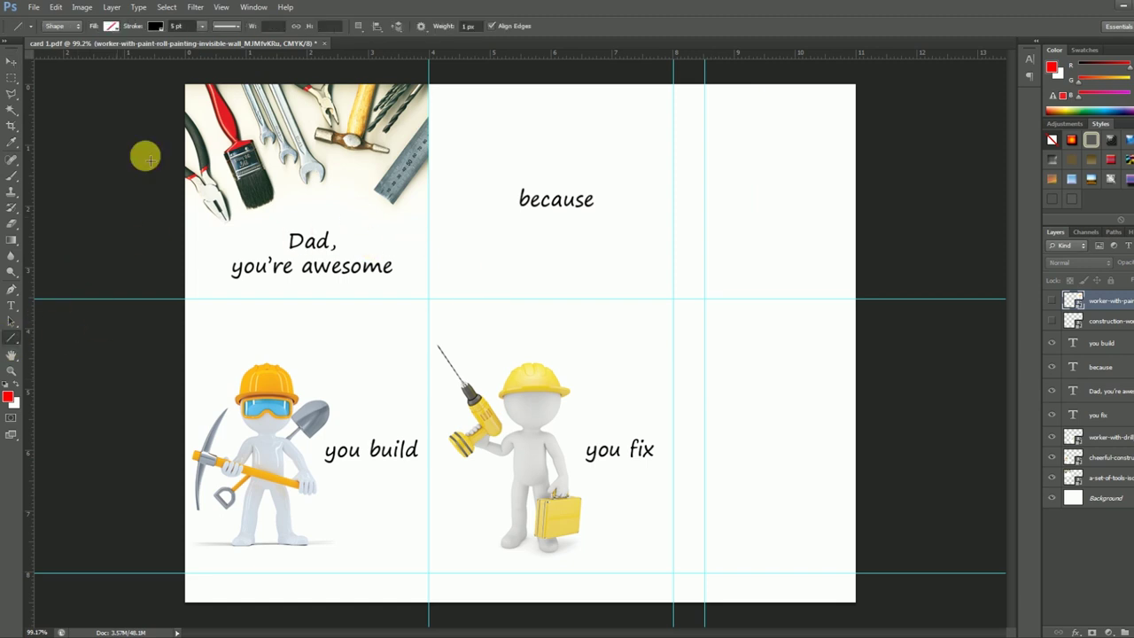
click(155, 26)
click(155, 25)
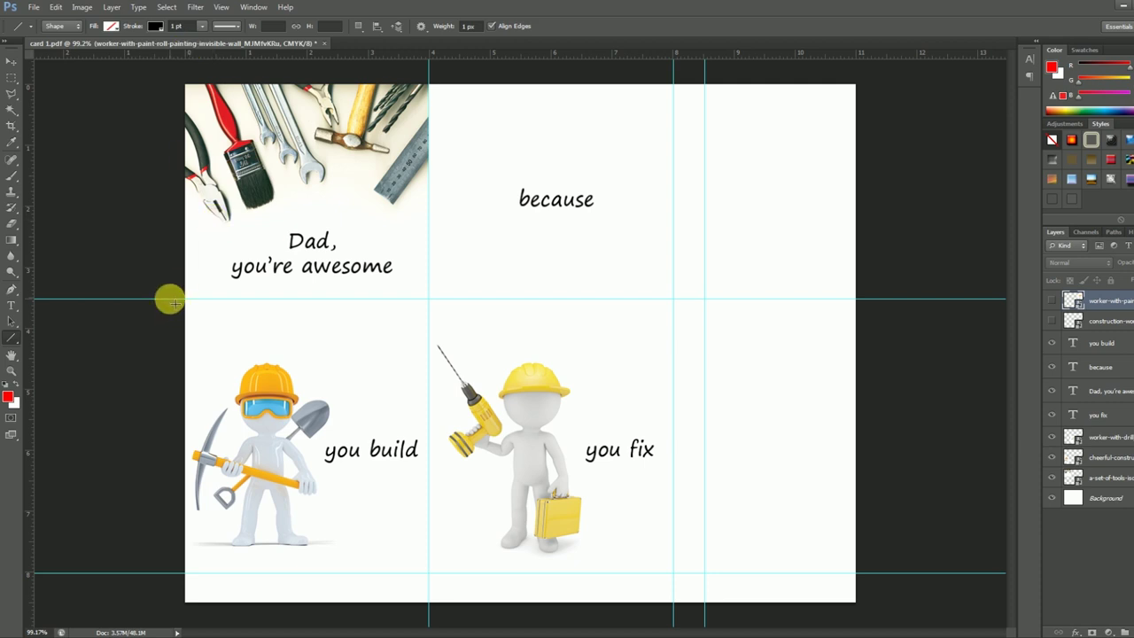
drag(174, 303, 733, 300)
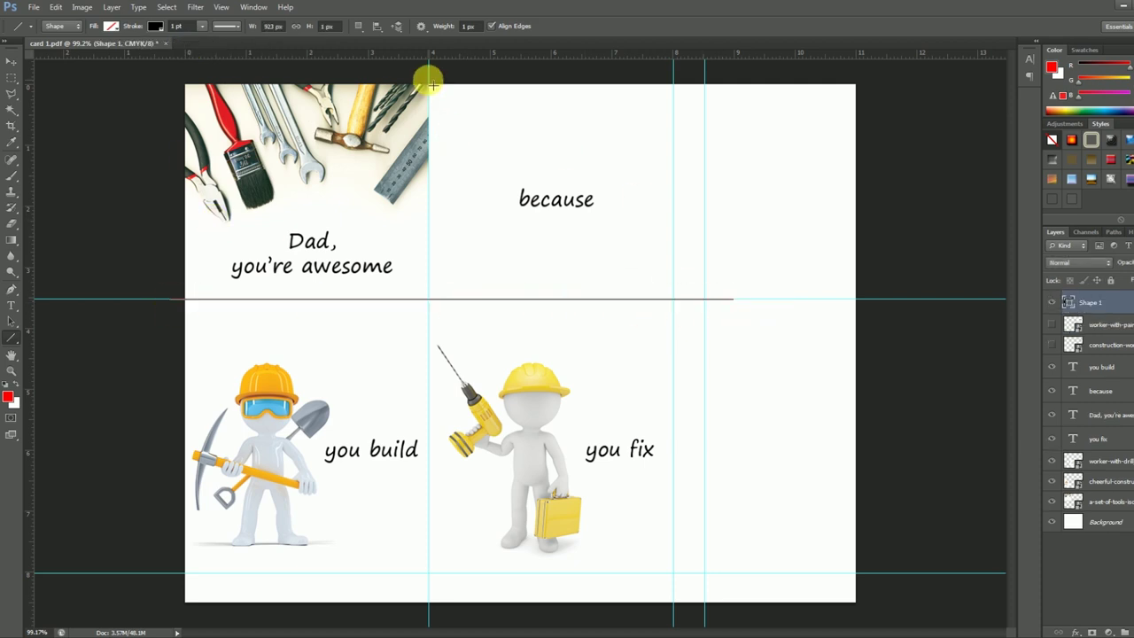
mouse_move(428, 76)
mouse_down()
mouse_move(418, 526)
mouse_move(293, 574)
mouse_up()
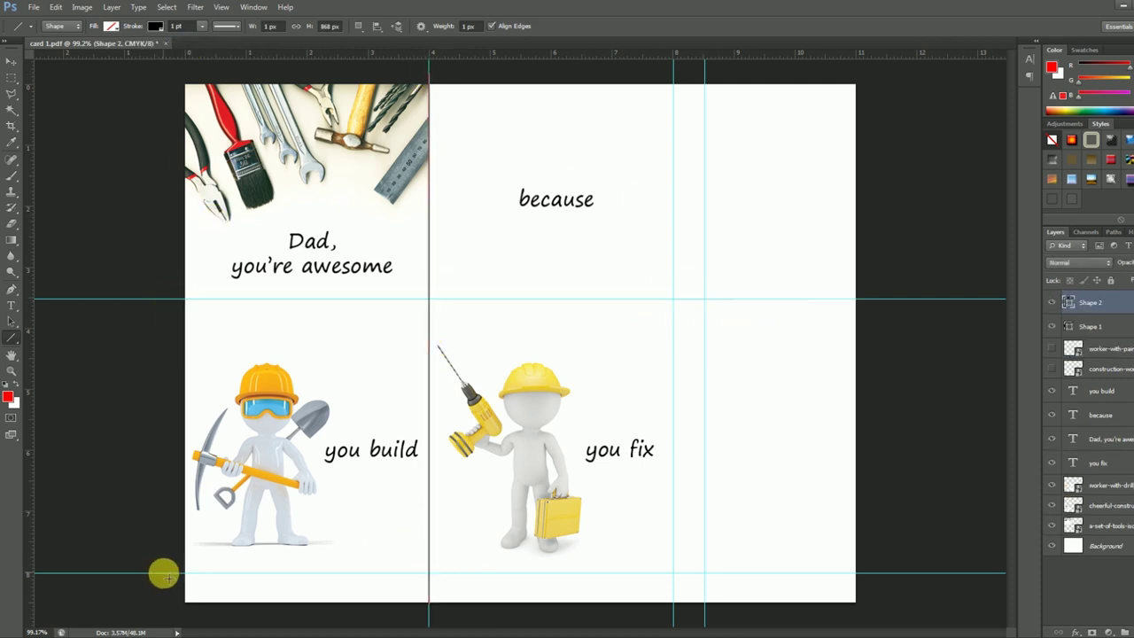
drag(686, 580, 722, 574)
drag(675, 75, 674, 622)
drag(706, 71, 705, 624)
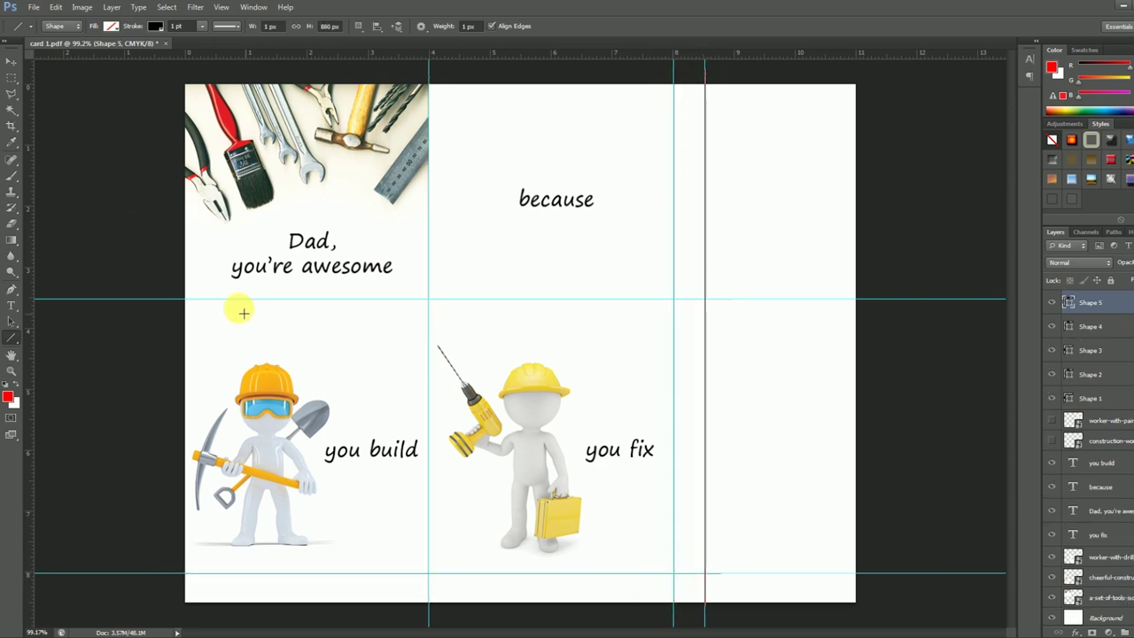
Rearrange the guides toward the page edges, removing the 4-inch horizontal guide.
click(12, 61)
drag(165, 304, 263, 271)
drag(432, 73, 203, 89)
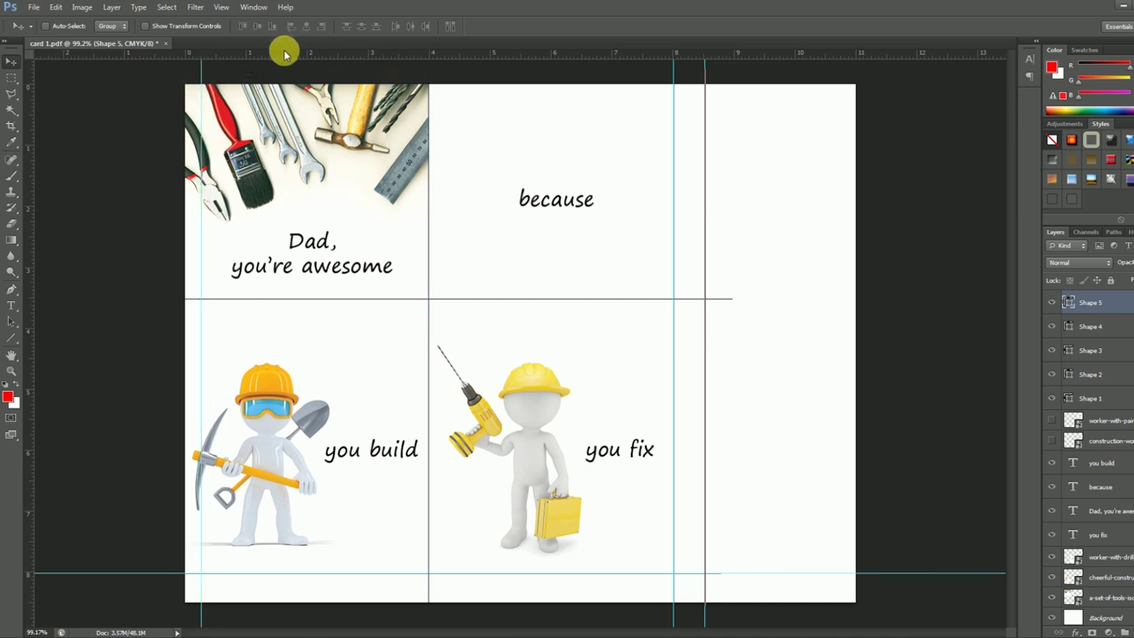
drag(286, 51, 205, 100)
drag(675, 67, 901, 71)
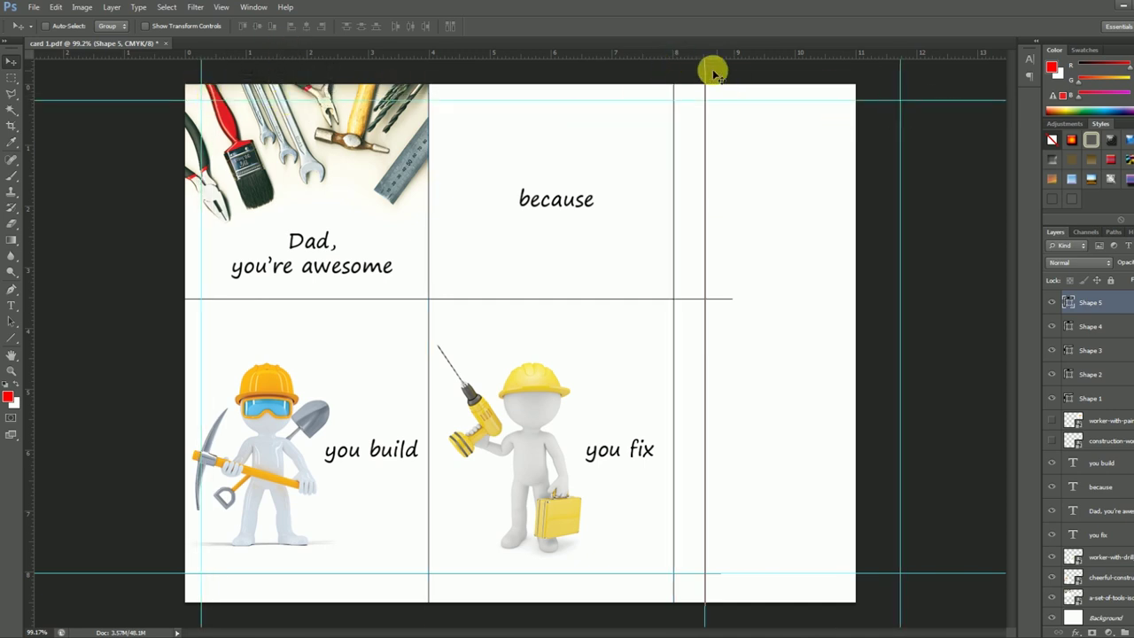
drag(709, 66, 897, 80)
drag(803, 573, 823, 618)
Select all the card's layers and shift the artwork slightly right and down.
shift+click(1103, 598)
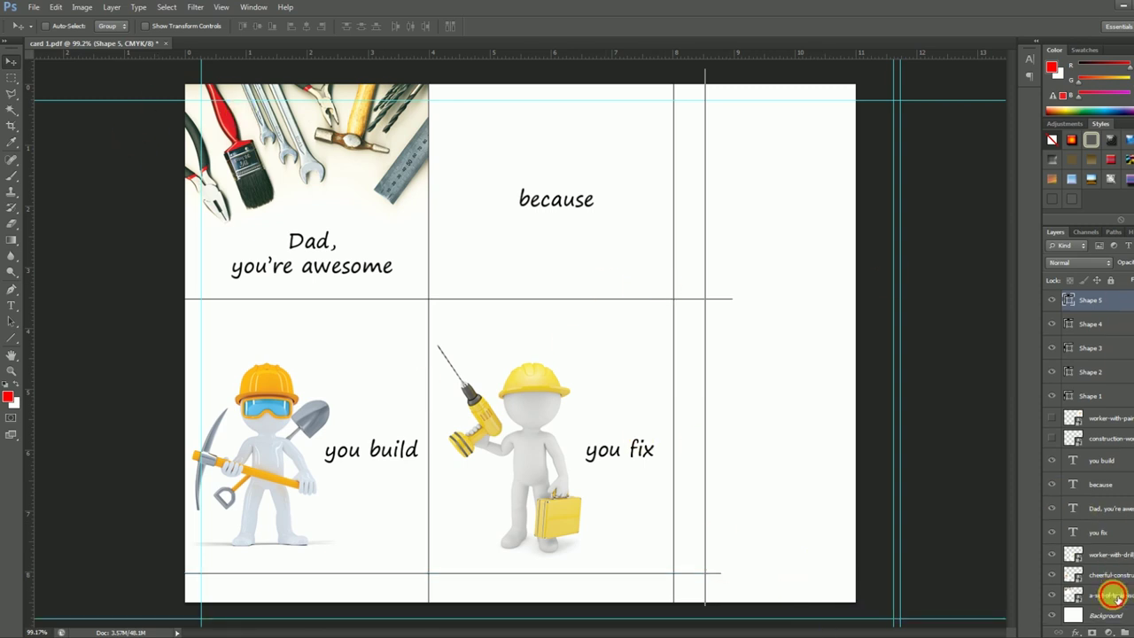
drag(212, 119, 229, 135)
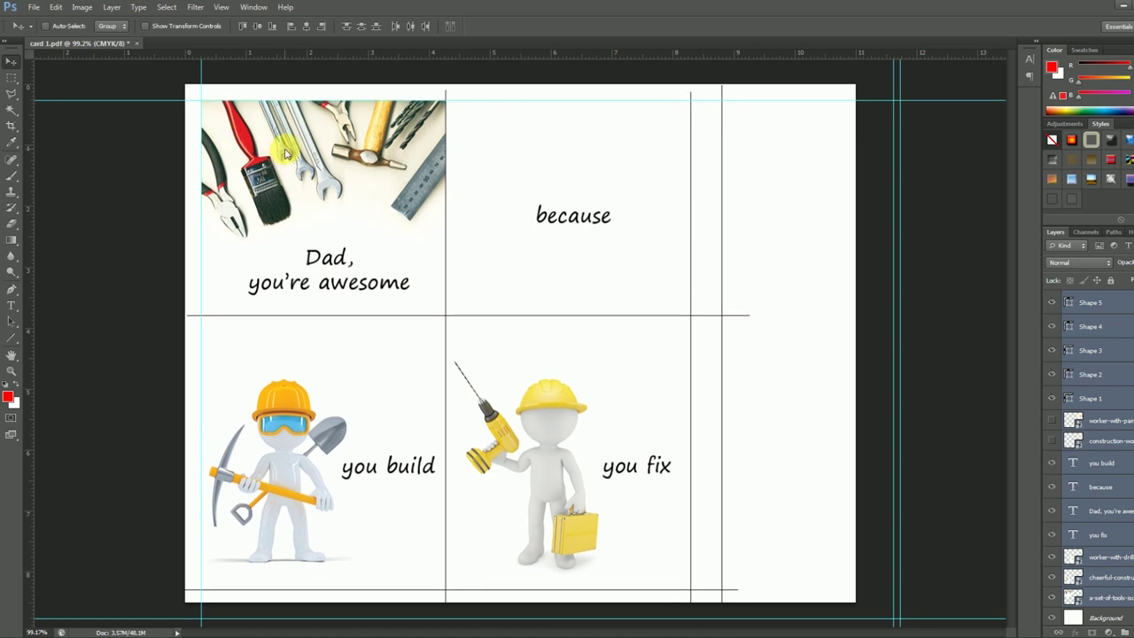
scroll(190, 103, up, 5)
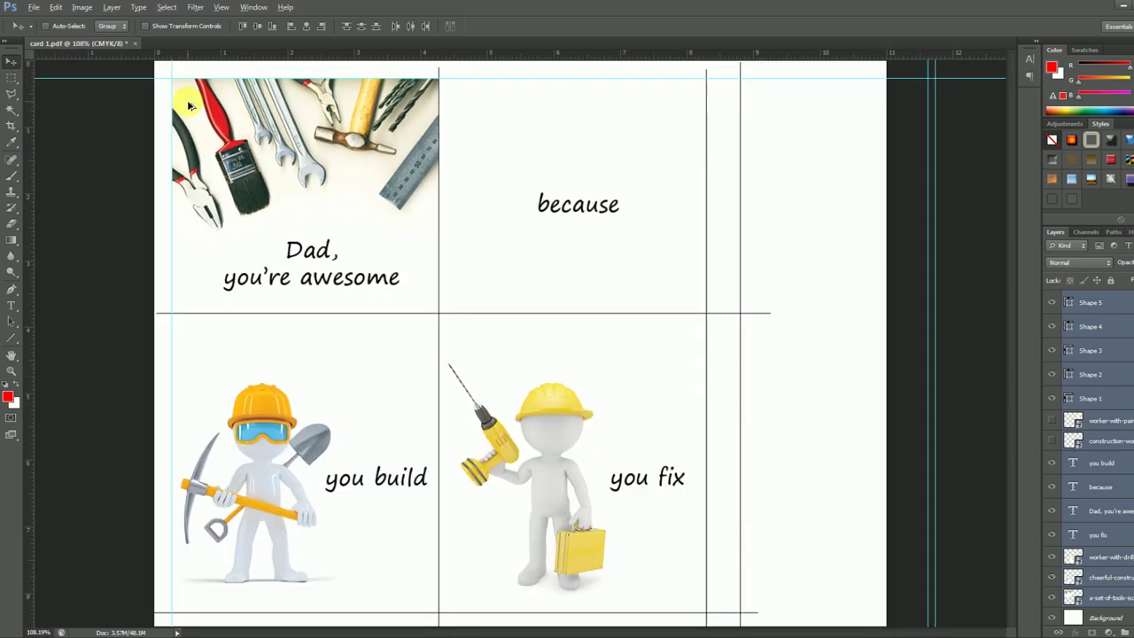
Save the card as Photoshop PDF 'card 1', keeping editing capabilities, and open its print settings.
key(ctrl+shift+s)
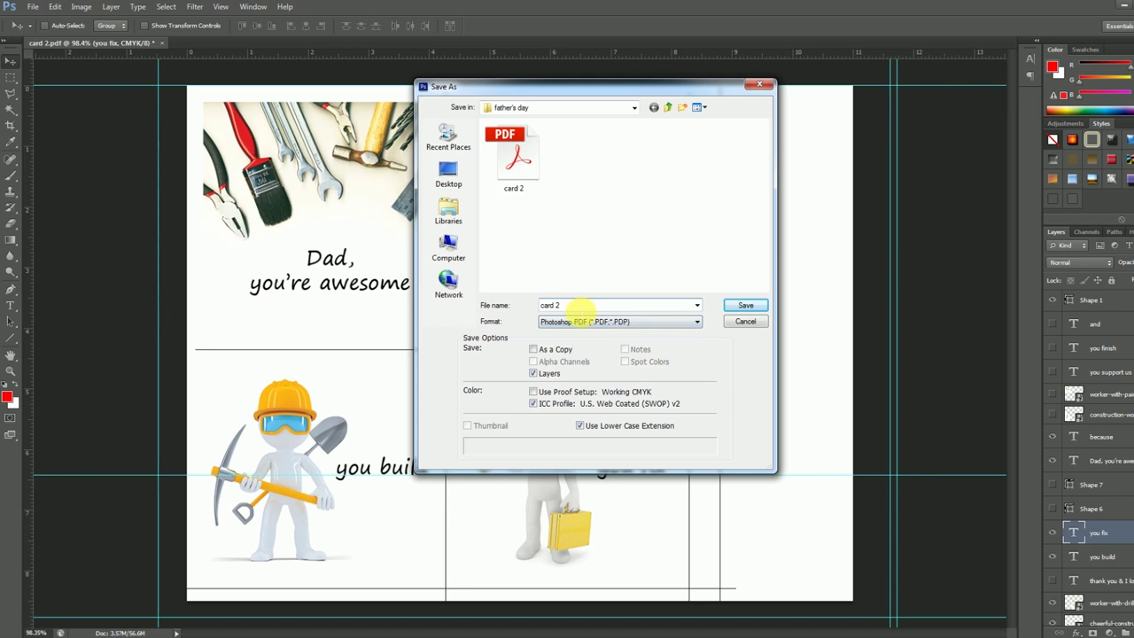
key(BackSpace)
text(1)
click(749, 306)
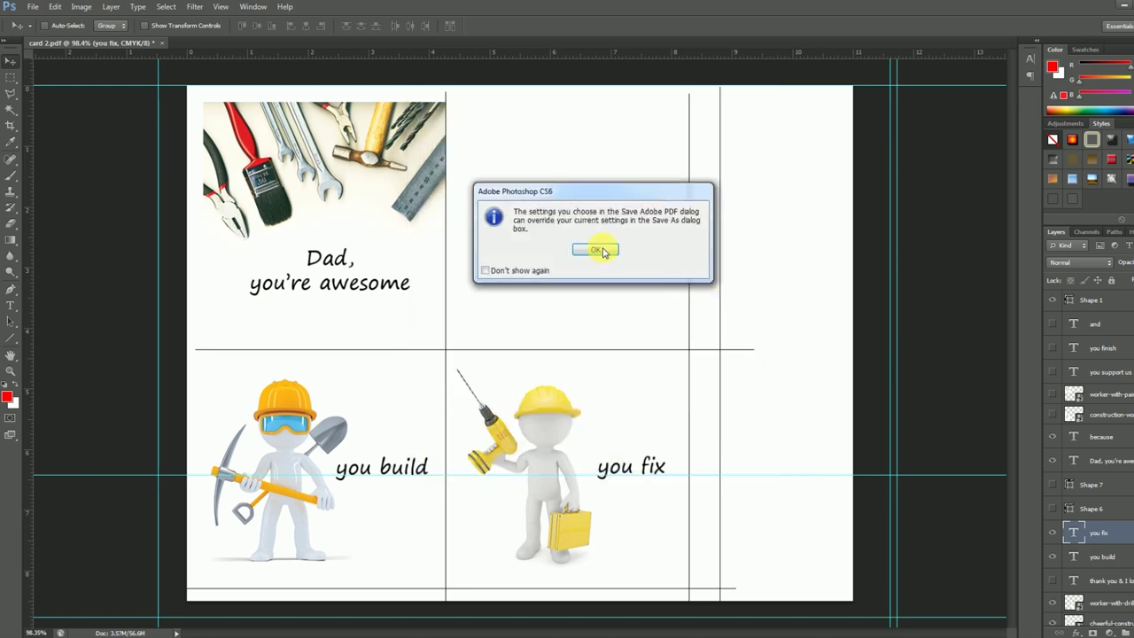
click(596, 246)
click(544, 415)
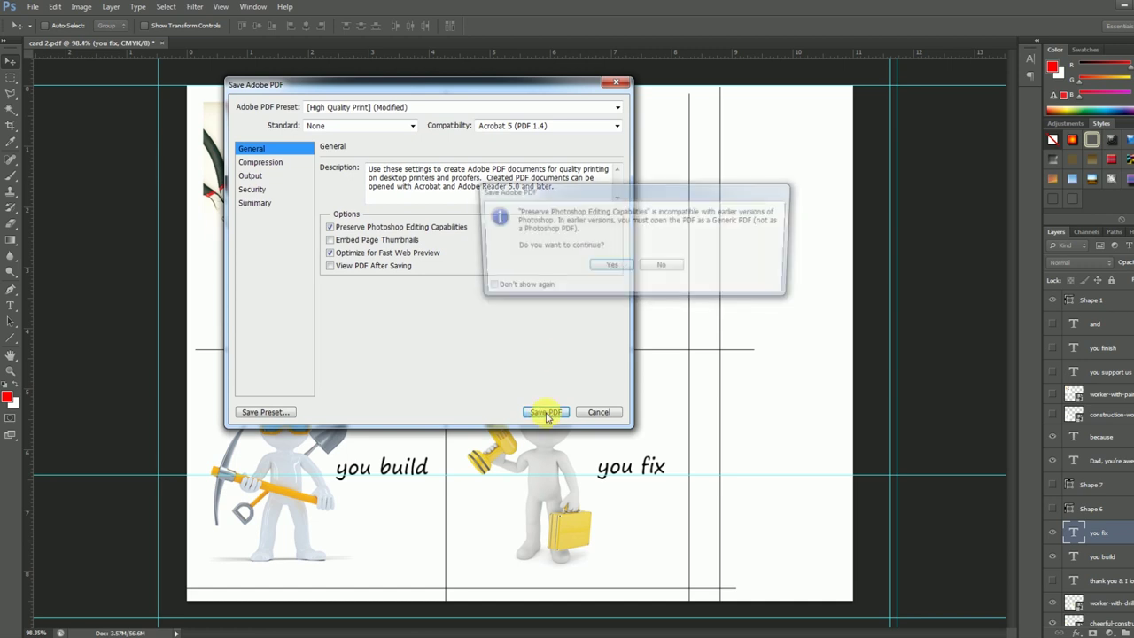
click(612, 269)
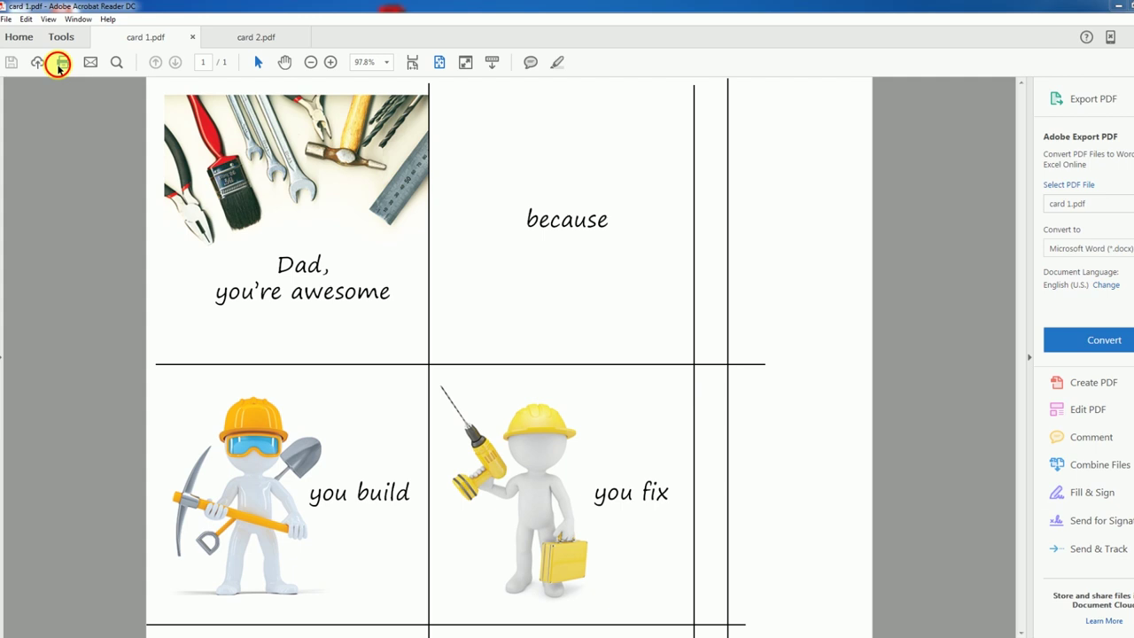
click(62, 64)
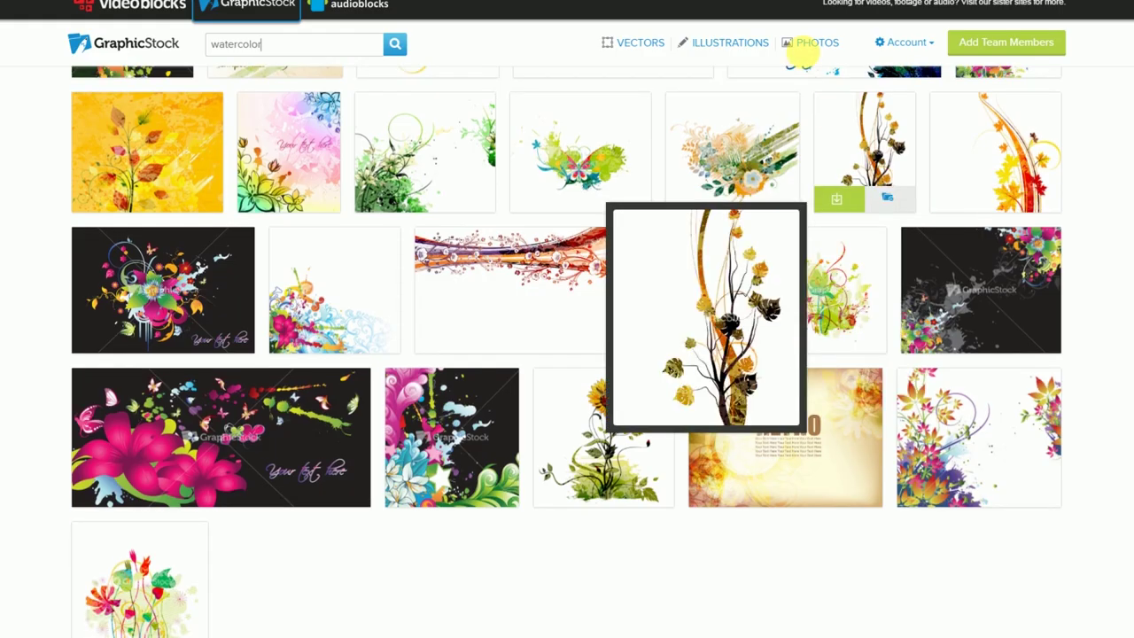
Switch GraphicStock to the VECTORS section and scroll through the general vectors grid.
click(644, 43)
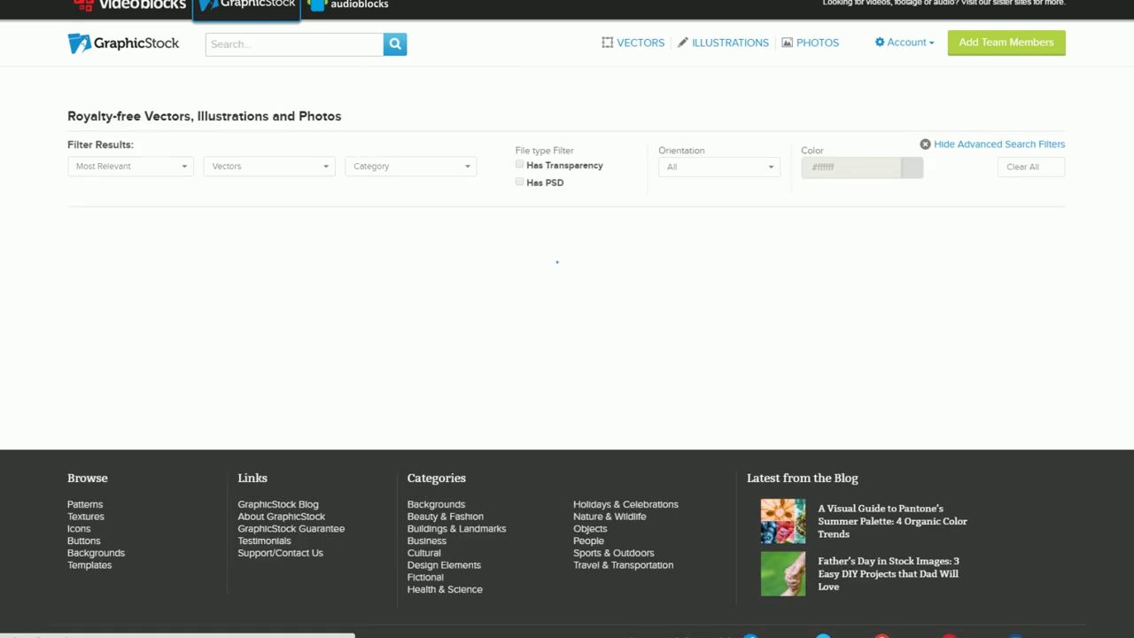
scroll(567, 354, down, 3)
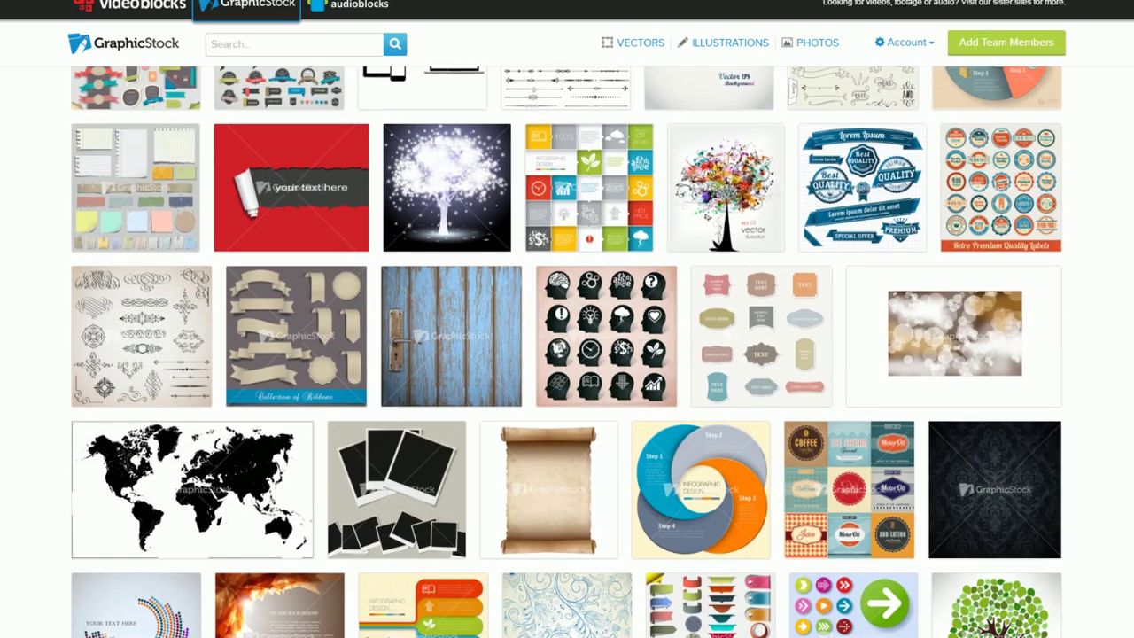
scroll(567, 354, down, 3)
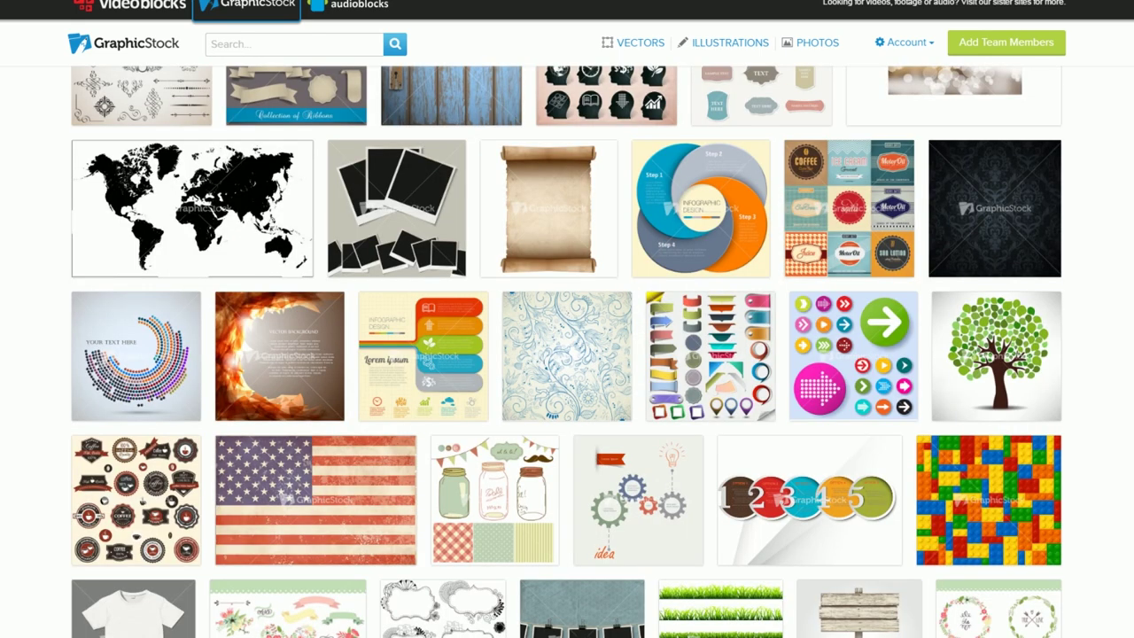